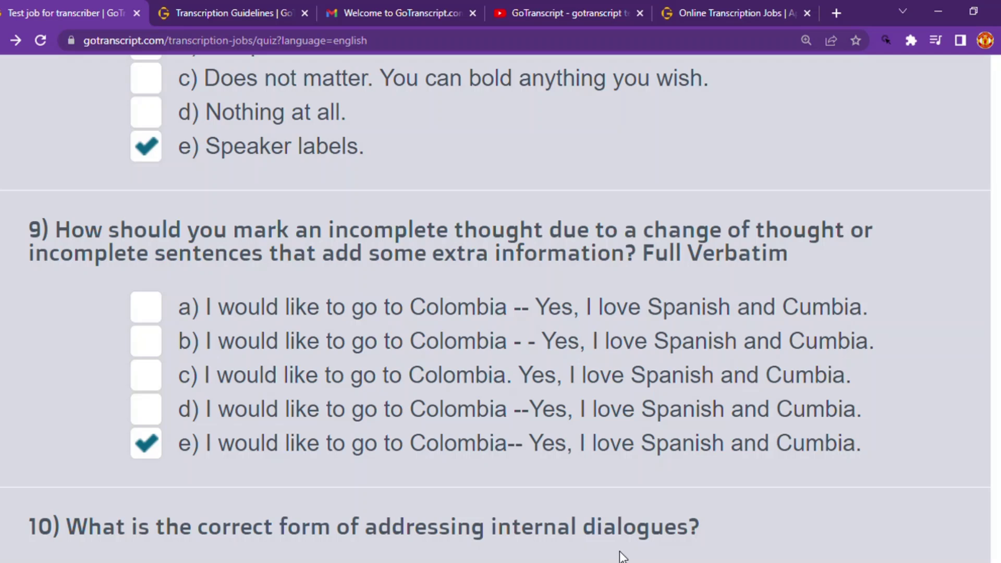
Look up "internal dialogues" in the transcription guidelines and highlight the quoted example sentence.
scroll(776, 396, down, 2)
scroll(740, 371, up, 2)
drag(682, 529, 518, 506)
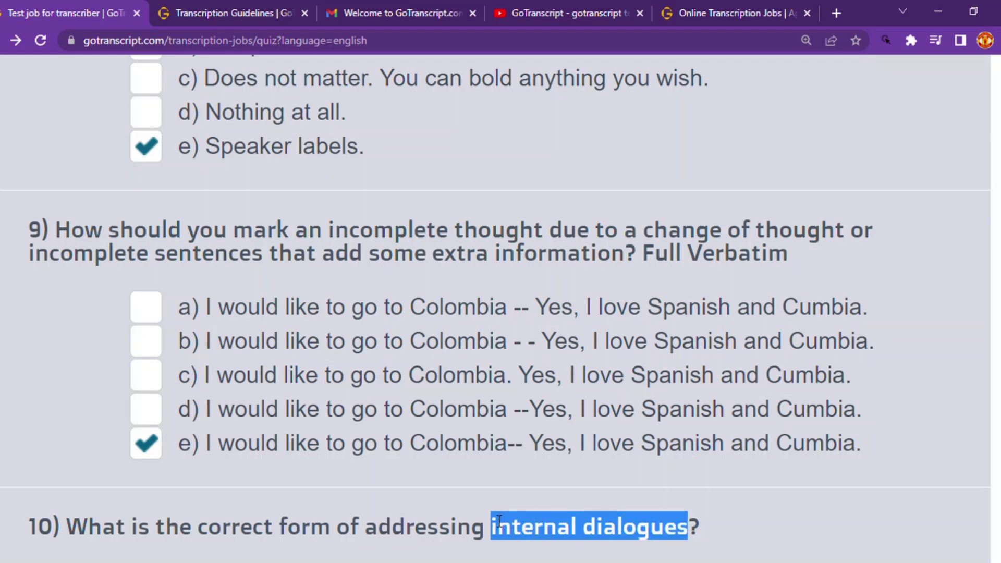
click(286, 13)
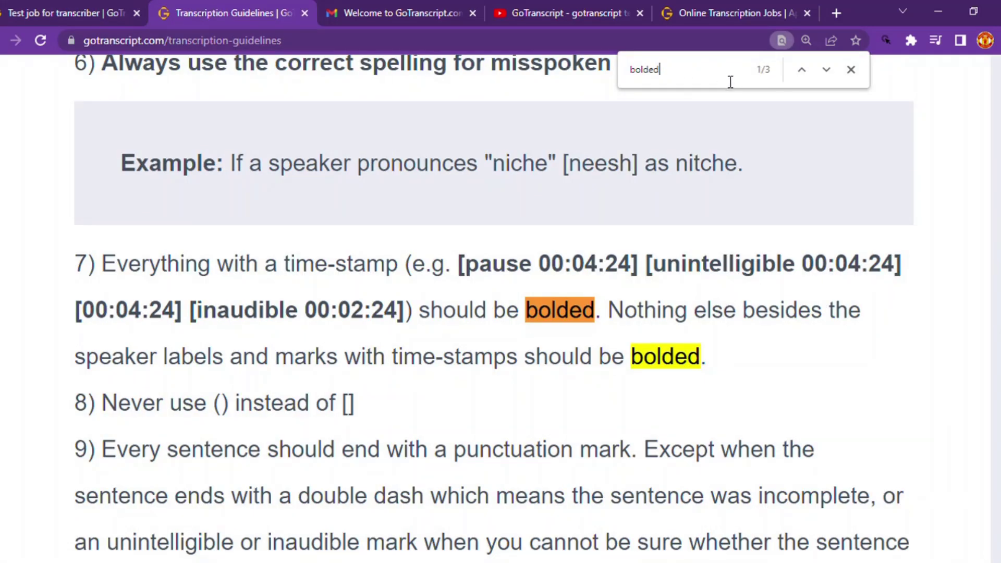
drag(706, 76, 592, 82)
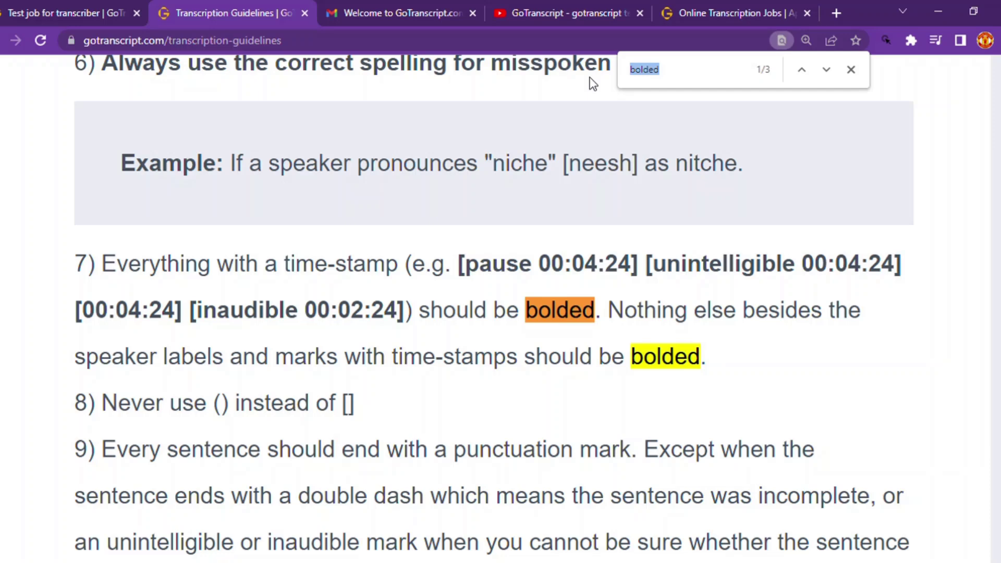
text(internal dialogues)
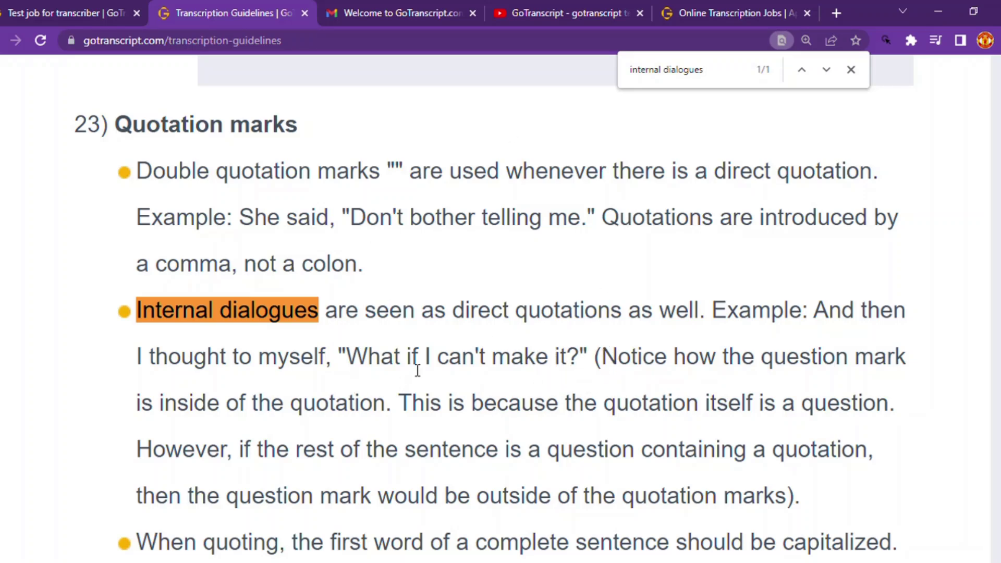
drag(343, 357, 596, 360)
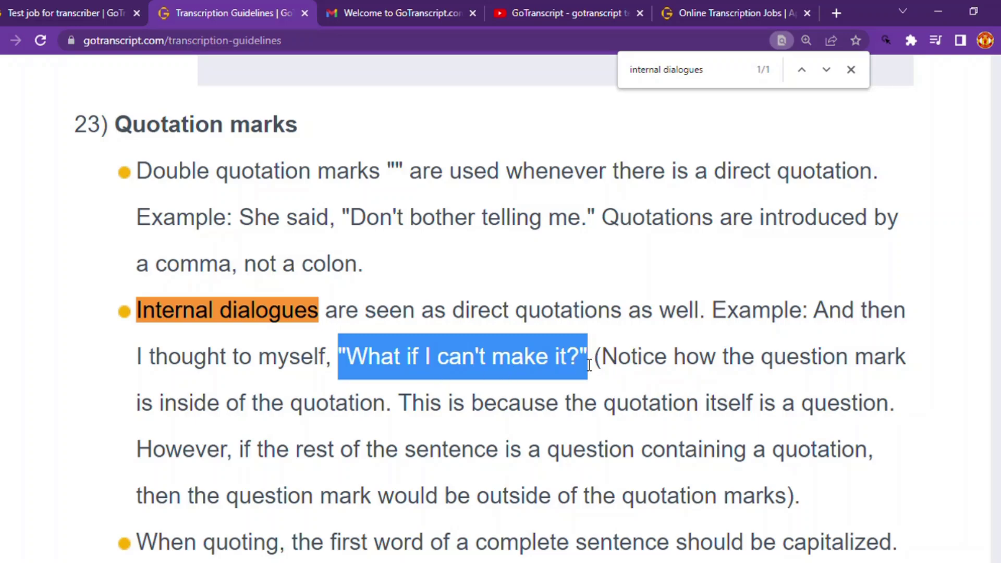
Compare the answer options of quiz question 10 with the guidelines' example for internal dialogues.
click(94, 4)
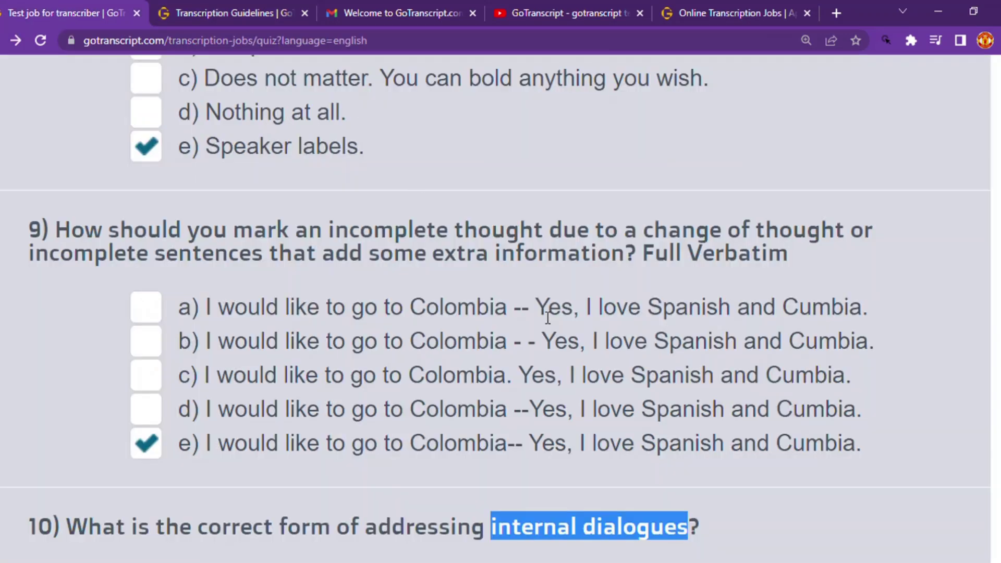
scroll(490, 435, down, 1)
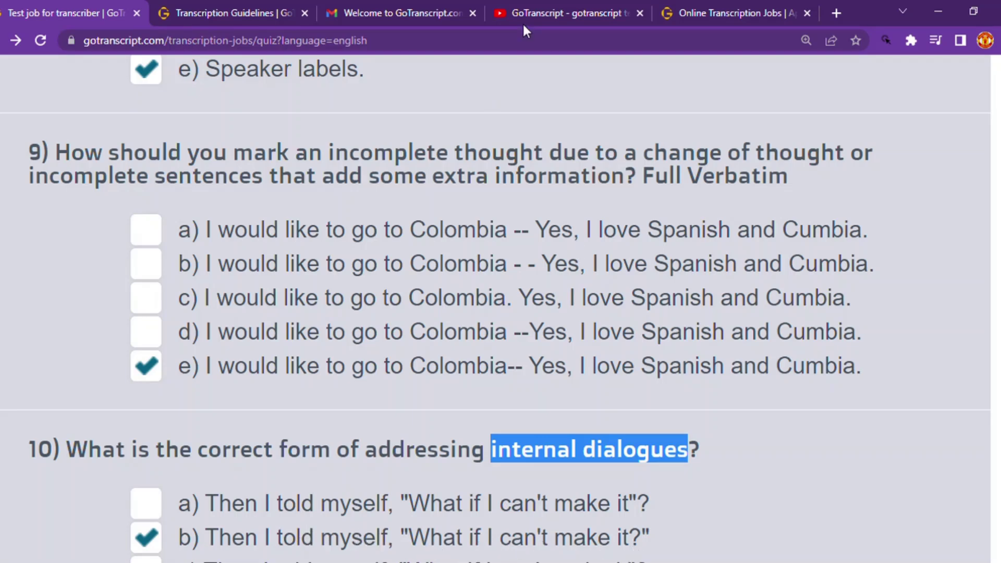
click(724, 9)
click(236, 11)
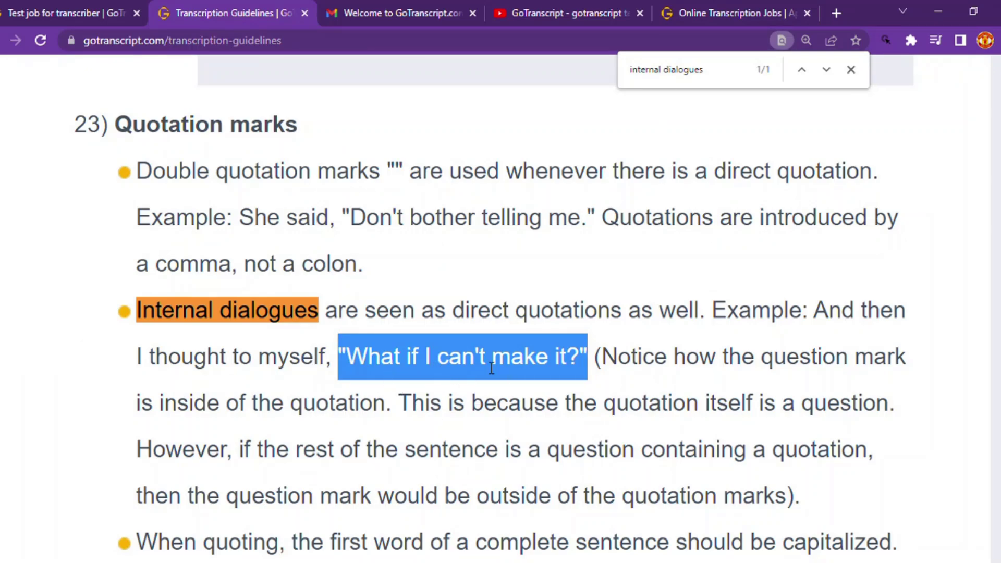
click(21, 13)
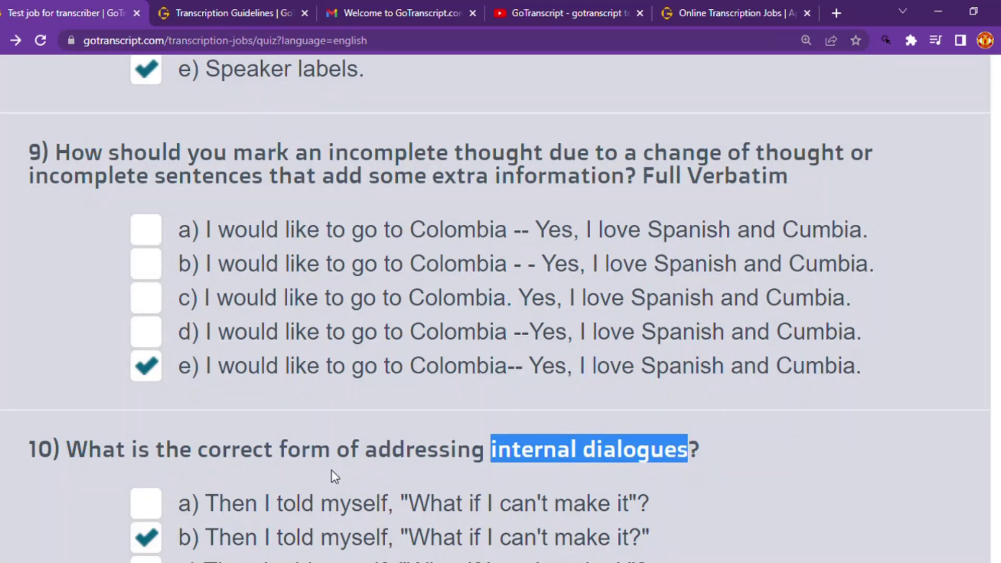
scroll(334, 475, down, 3)
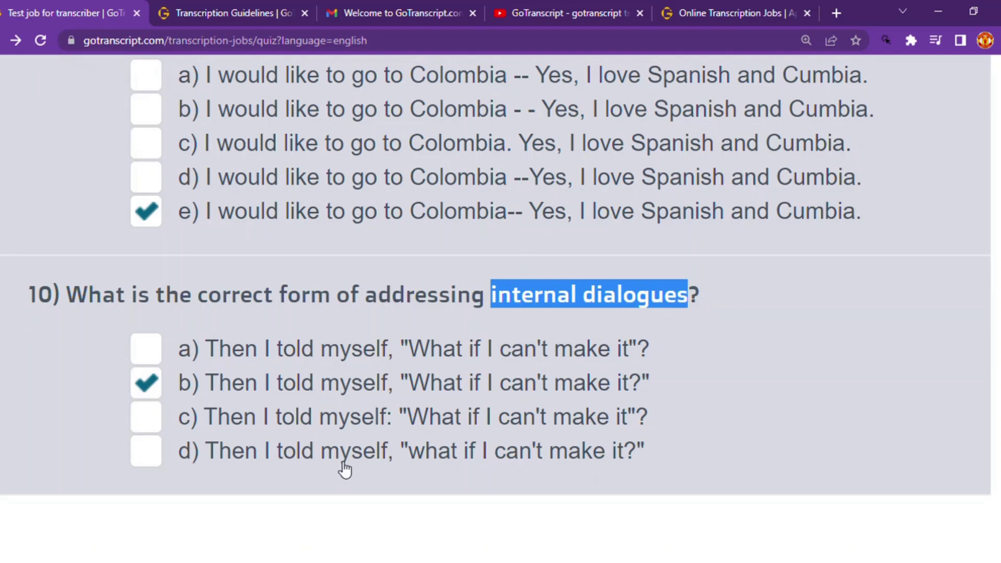
scroll(344, 469, down, 2)
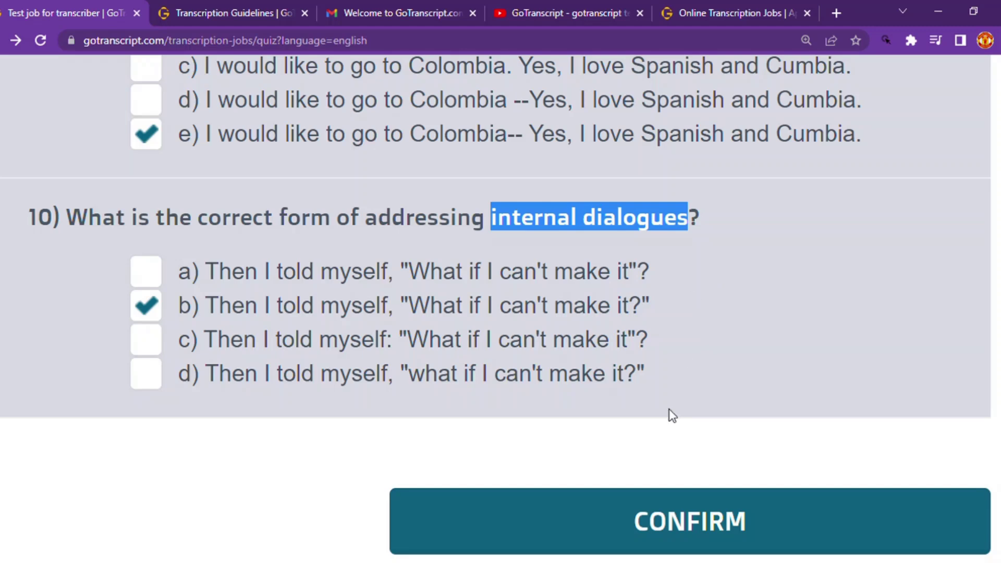
scroll(716, 499, down, 3)
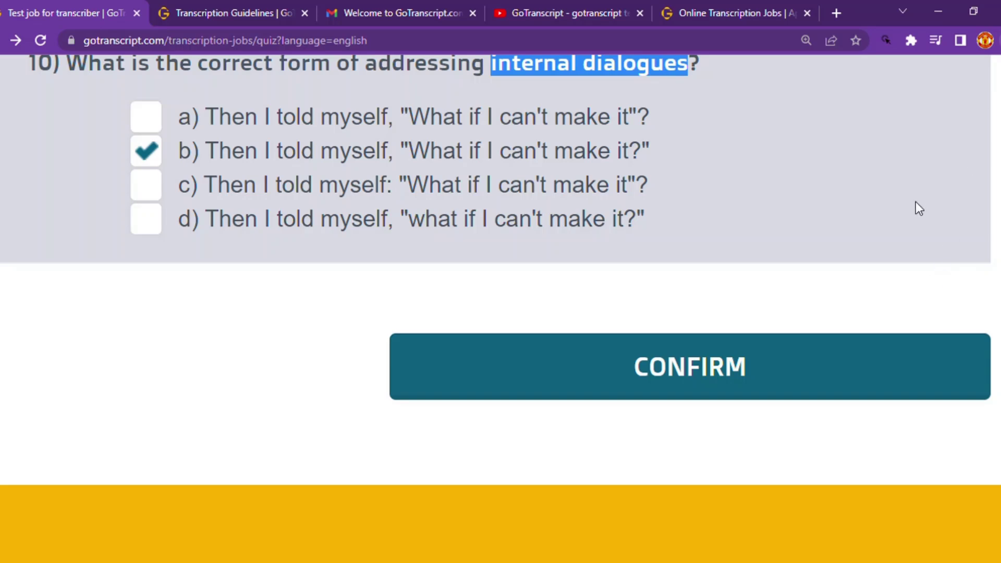
Review the quiz answers at a smaller page zoom and submit the quiz.
key(ctrl+minus)
key(ctrl+minus)
key(ctrl+minus)
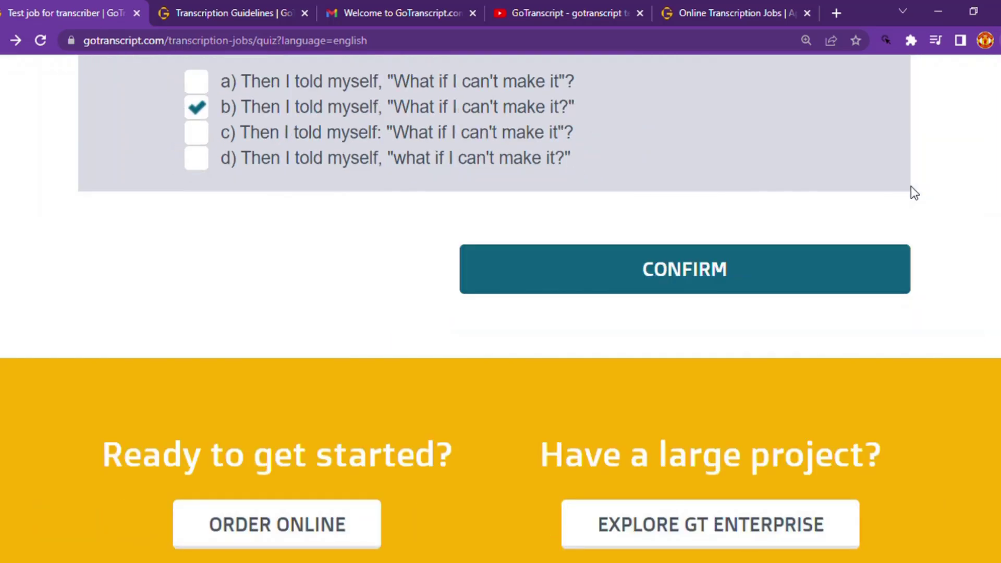
key(ctrl+minus)
key(ctrl+minus)
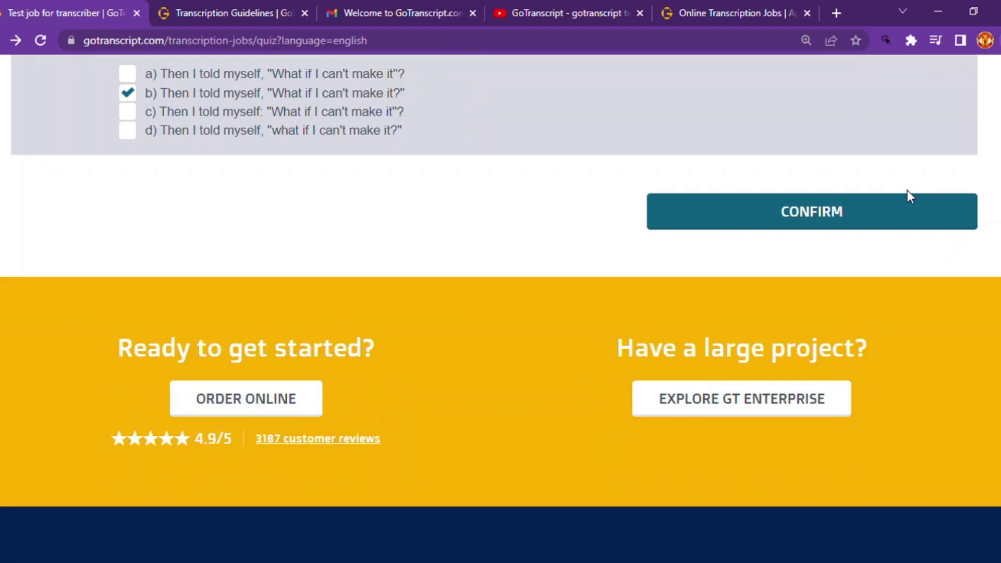
scroll(584, 94, up, 20)
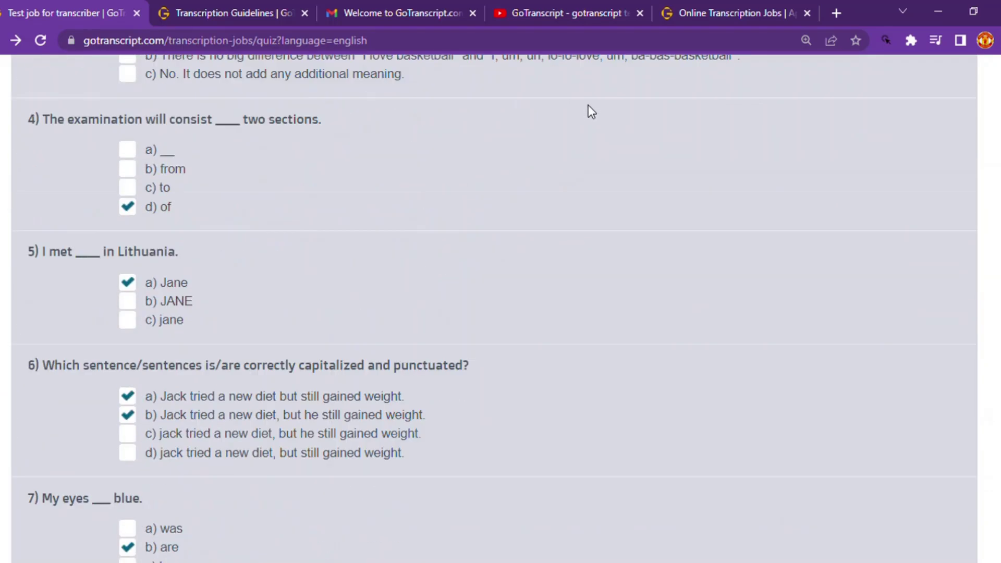
scroll(596, 102, down, 15)
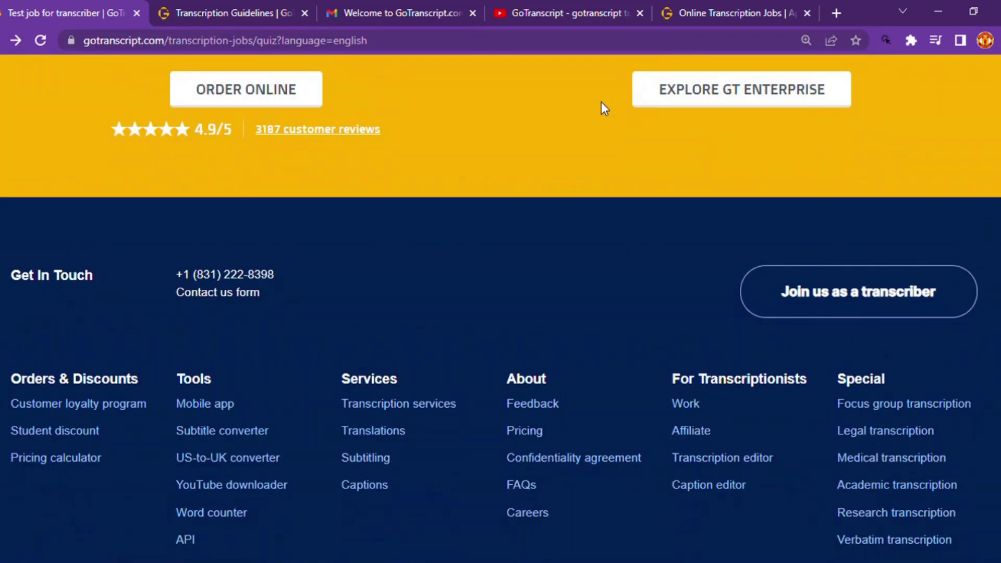
scroll(602, 101, up, 5)
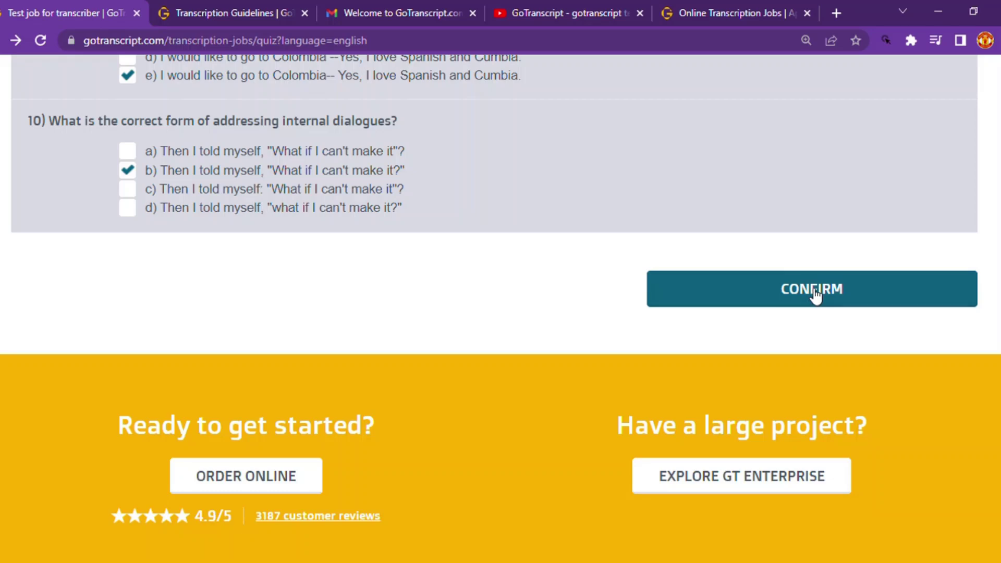
click(815, 290)
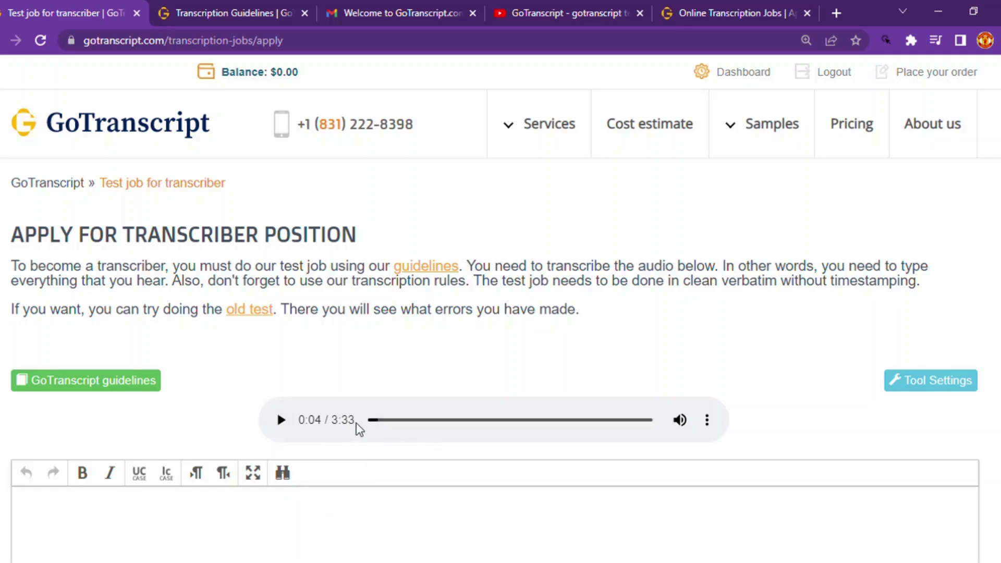
Look over the transcriber test page and download the test audio as an MP3 file.
scroll(578, 477, down, 10)
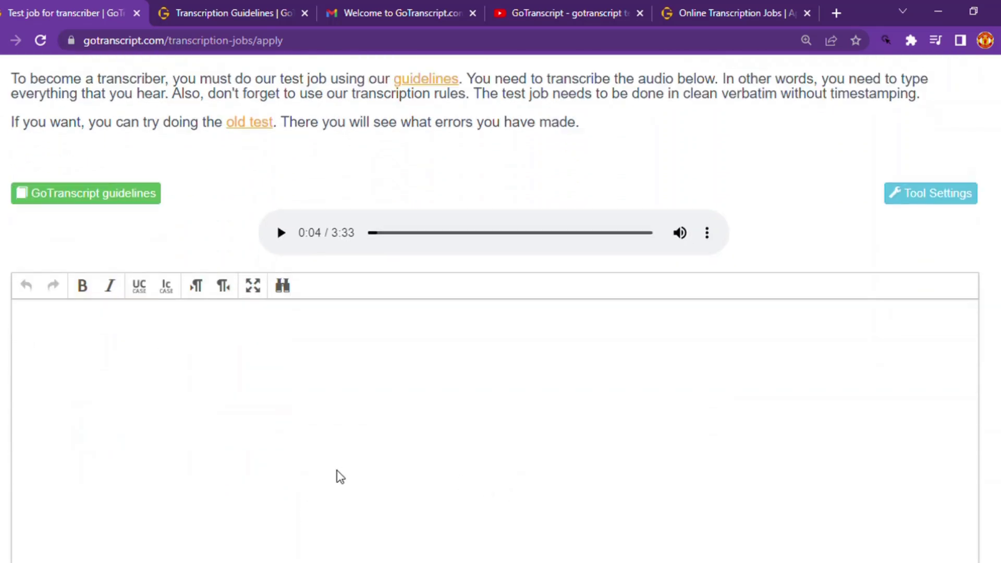
scroll(319, 181, up, 10)
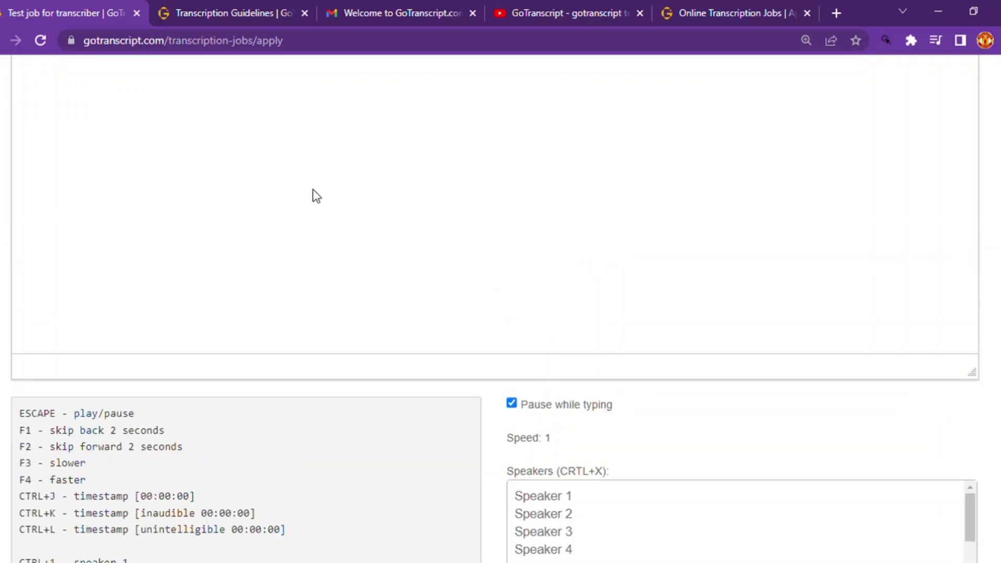
scroll(547, 383, up, 2)
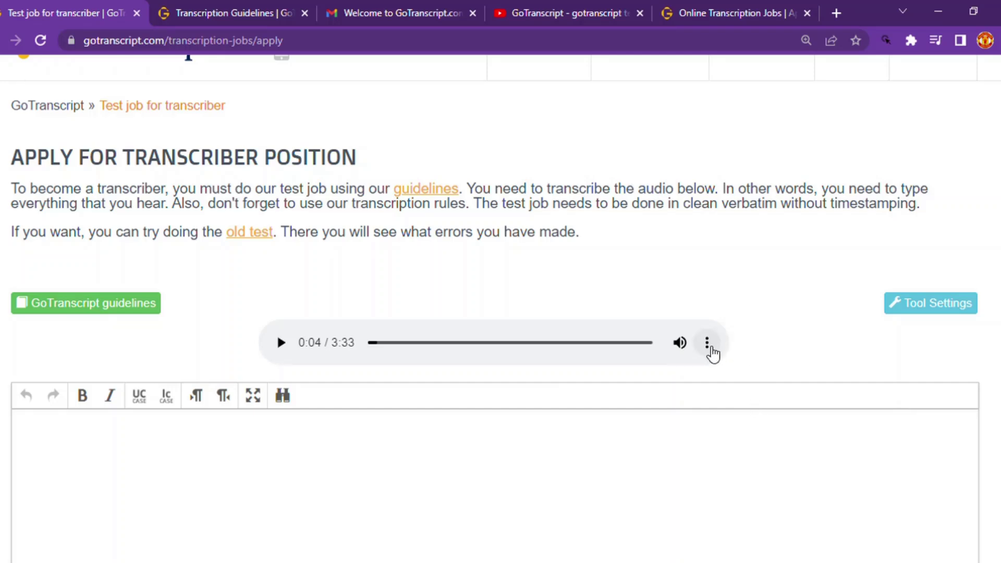
click(707, 344)
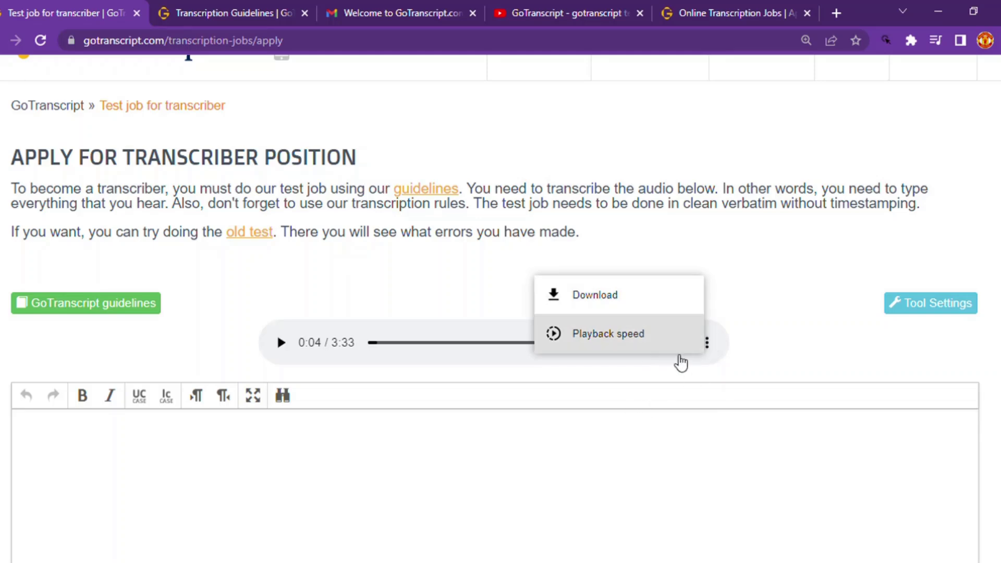
click(706, 348)
click(708, 346)
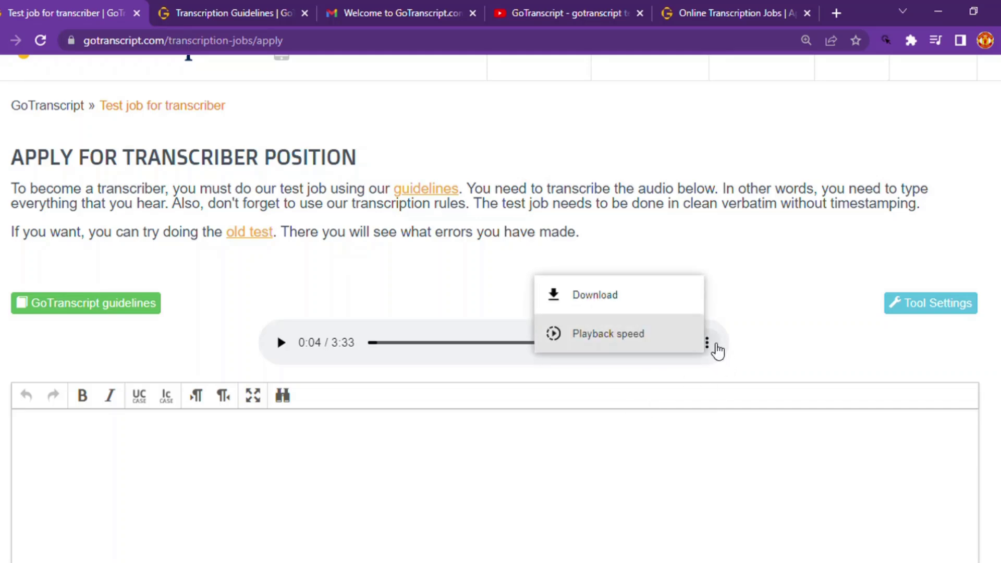
click(596, 296)
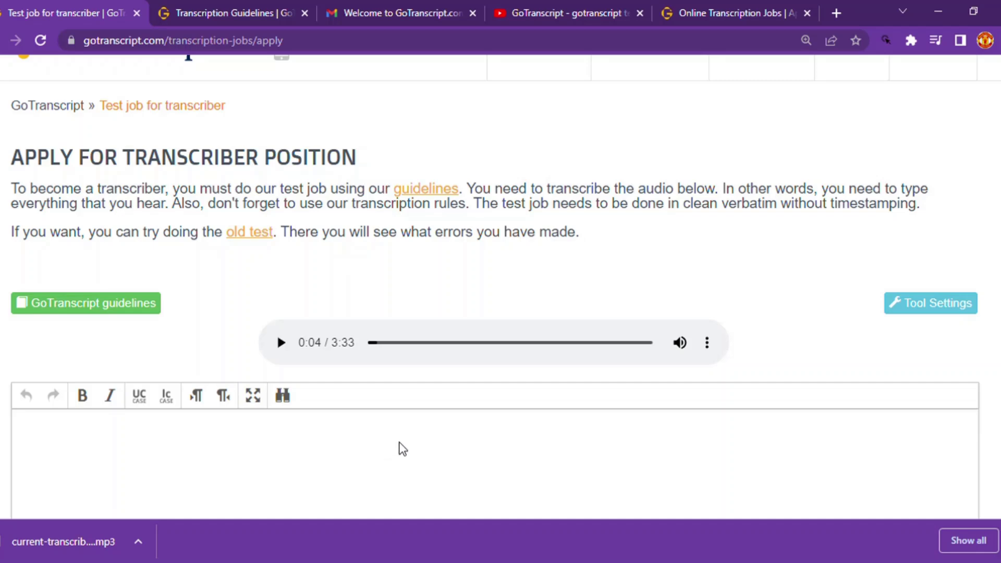
scroll(265, 466, down, 4)
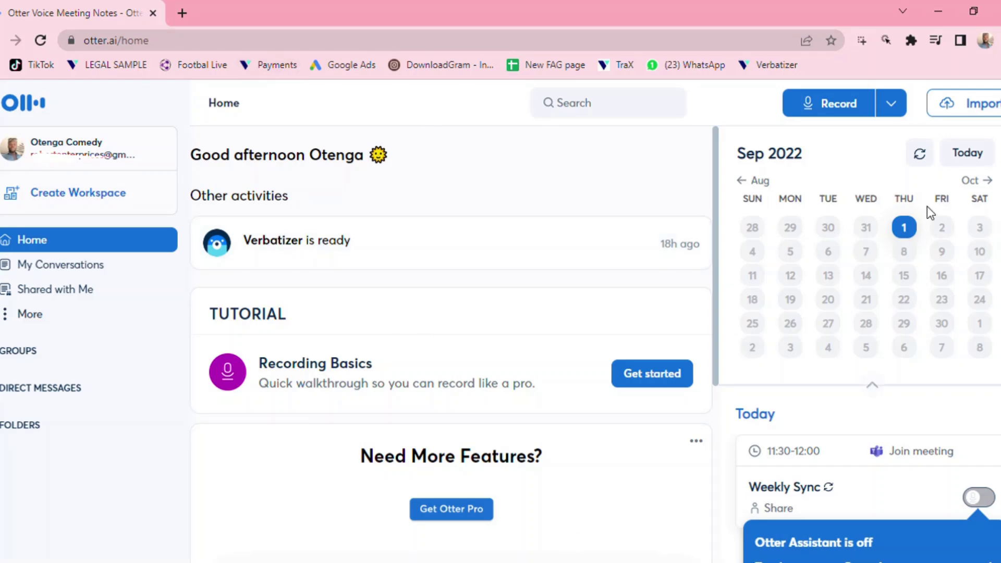
In Otter, import current-transcriber-test (1).mp3 for transcription and open its transcript.
click(985, 107)
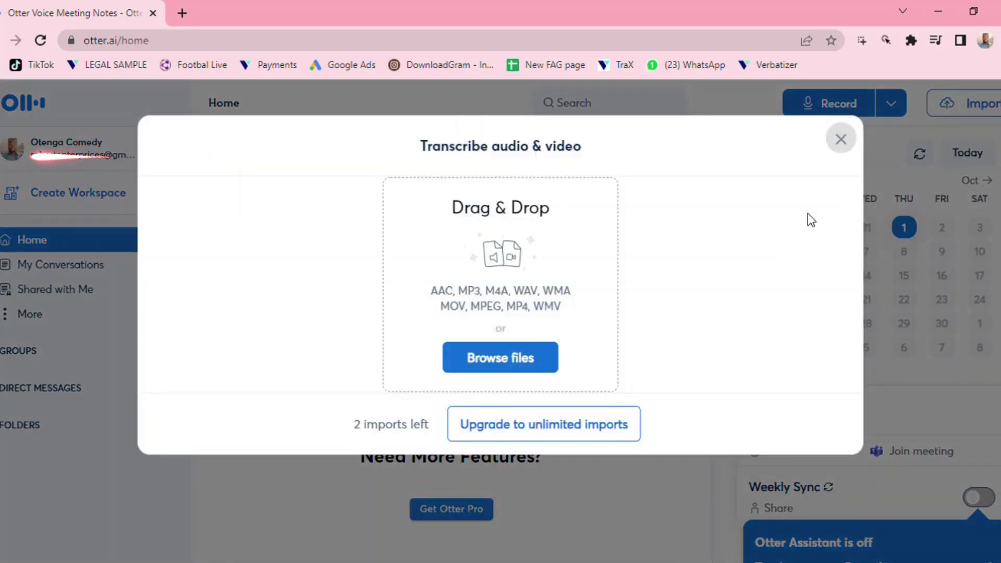
click(502, 366)
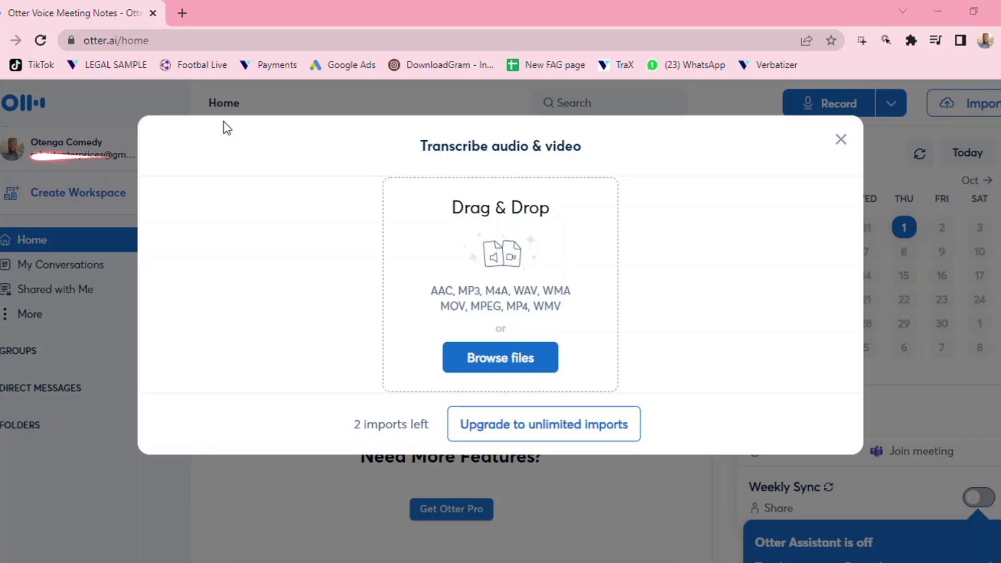
drag(227, 127, 368, 357)
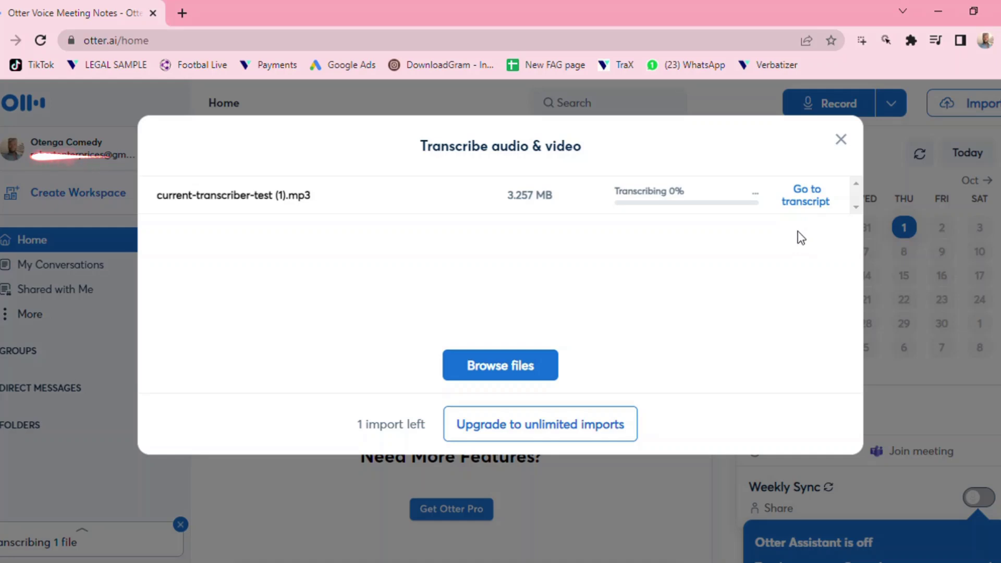
click(810, 206)
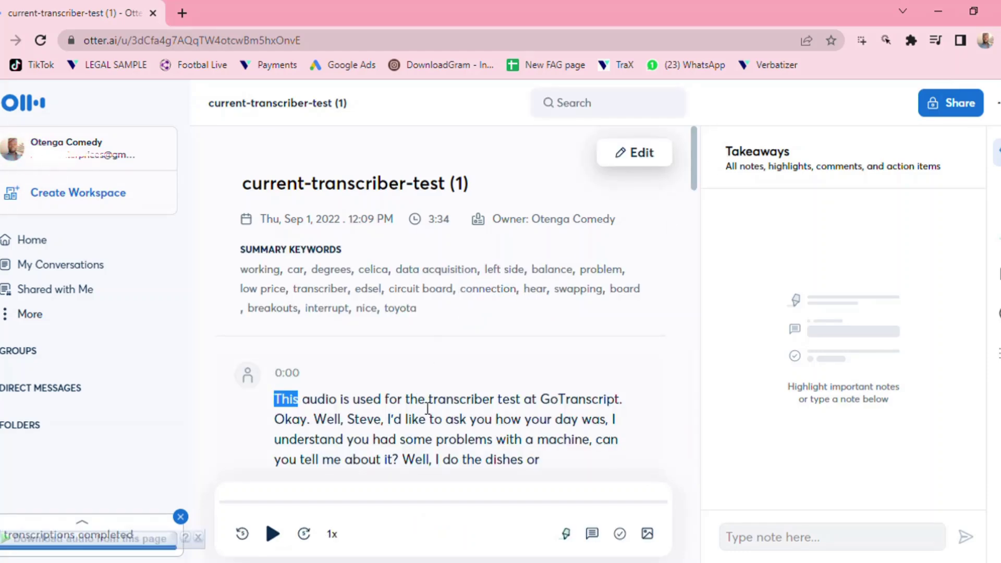
Skim the generated transcript, reload the page and open the transcript for editing.
scroll(284, 377, down, 4)
scroll(336, 381, down, 5)
scroll(337, 379, up, 4)
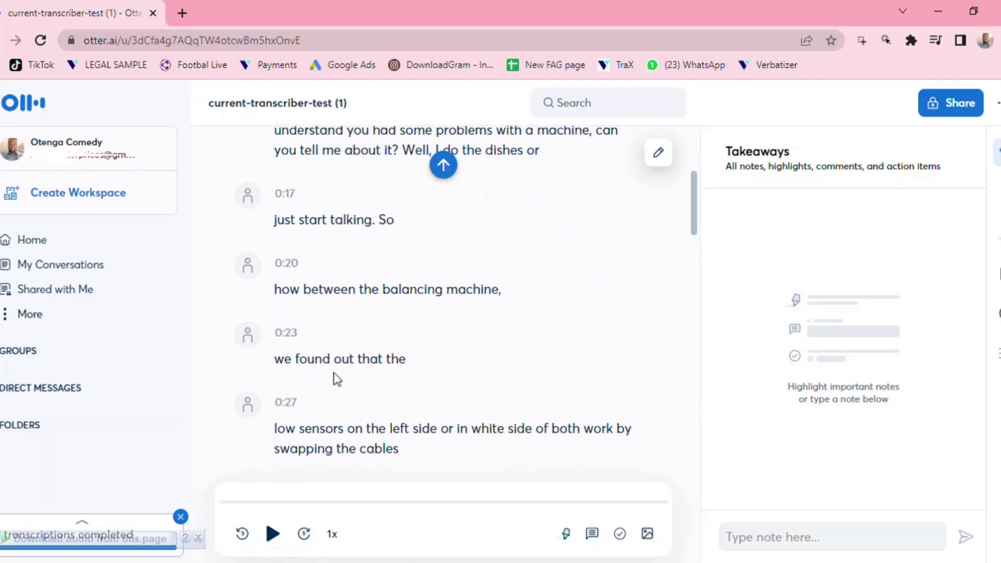
scroll(337, 378, up, 5)
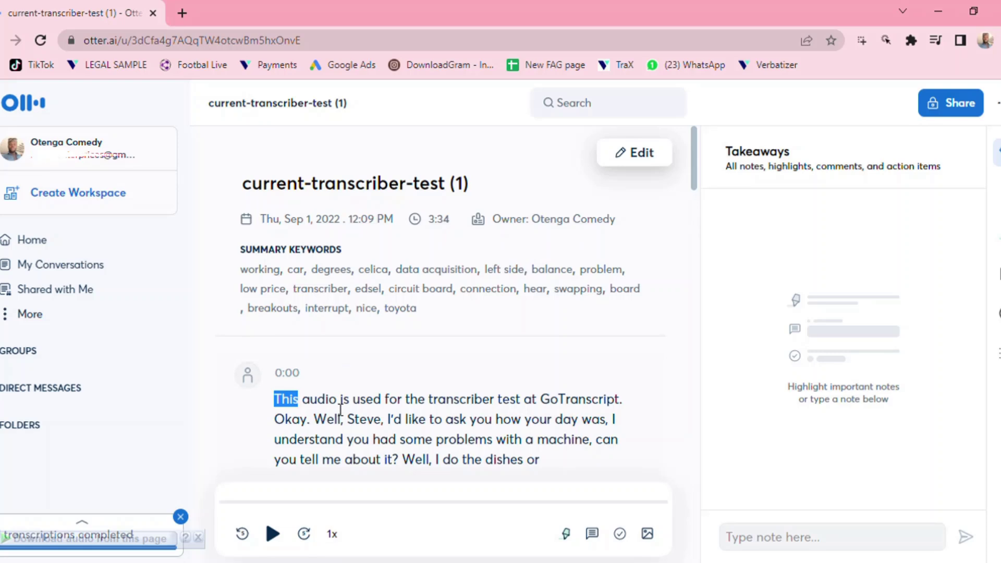
scroll(347, 448, down, 1)
scroll(407, 421, up, 1)
click(644, 162)
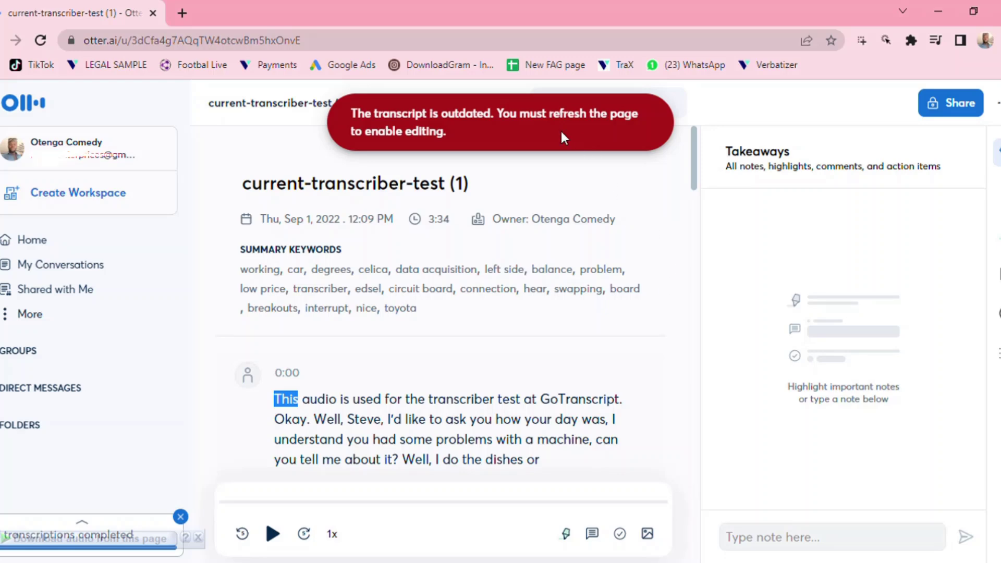
click(42, 40)
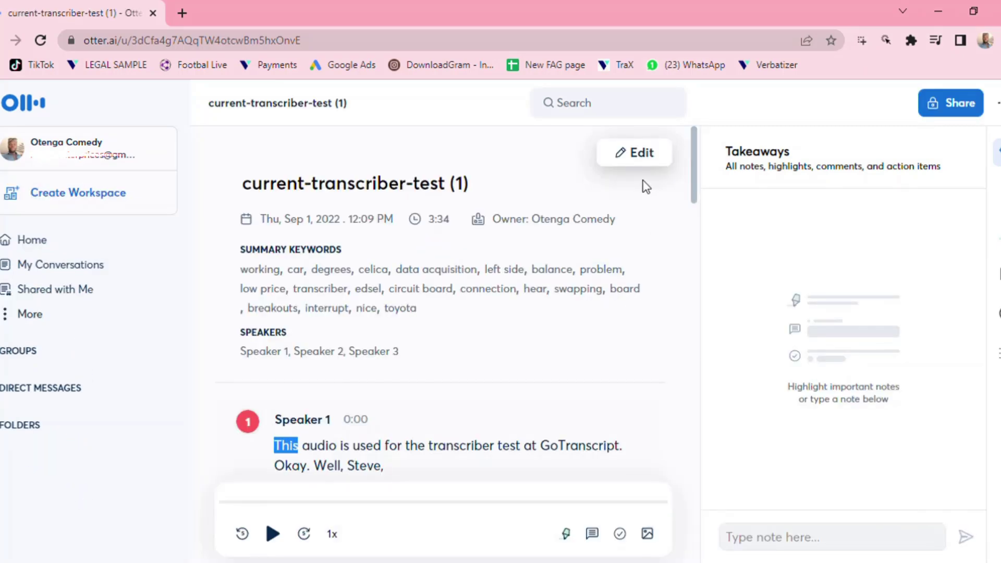
click(647, 163)
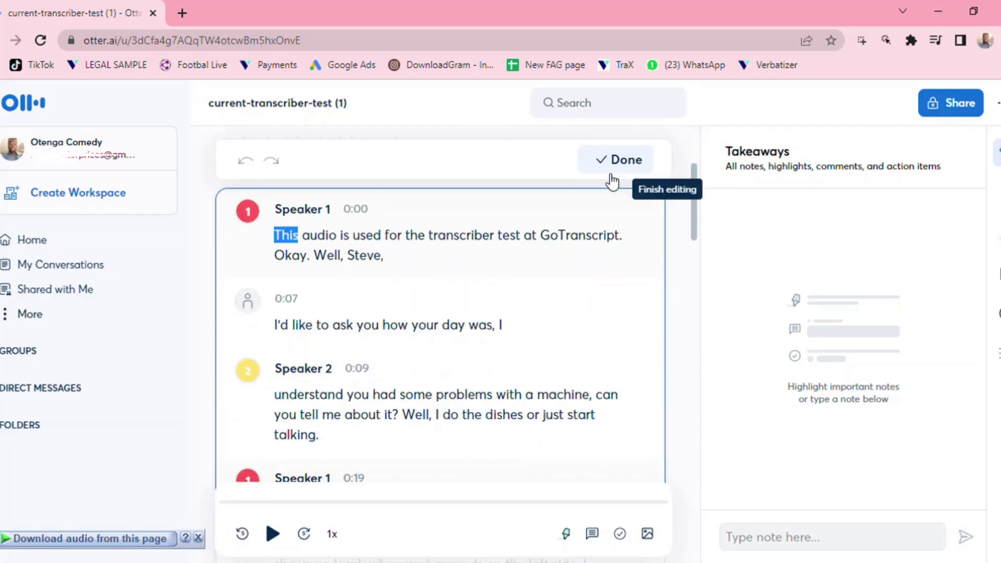
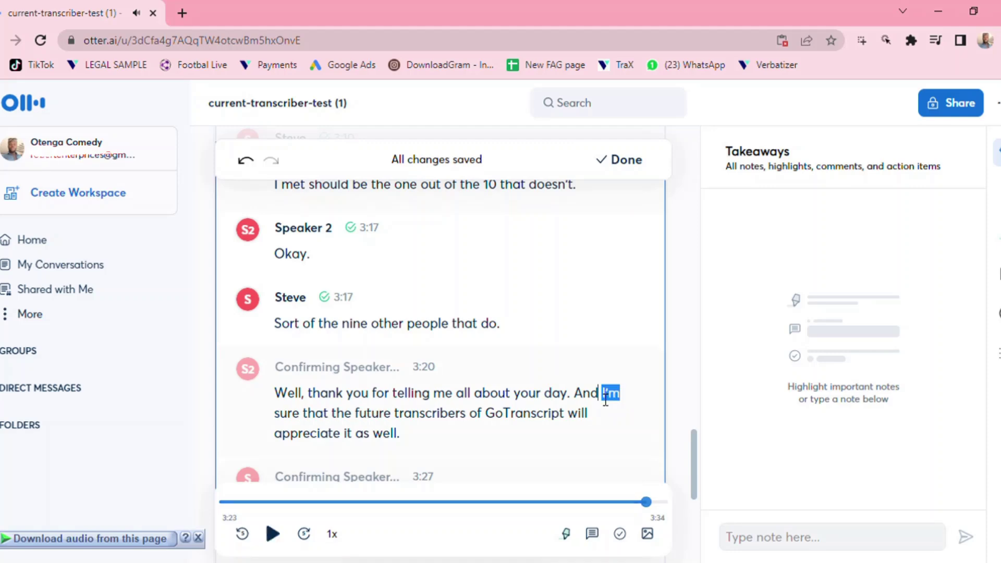
In the 3:20 passage, join the two sentences so the text reads "all about your day, and I'm sure".
key(BackSpace)
key(BackSpace)
key(BackSpace)
key(BackSpace)
text(and)
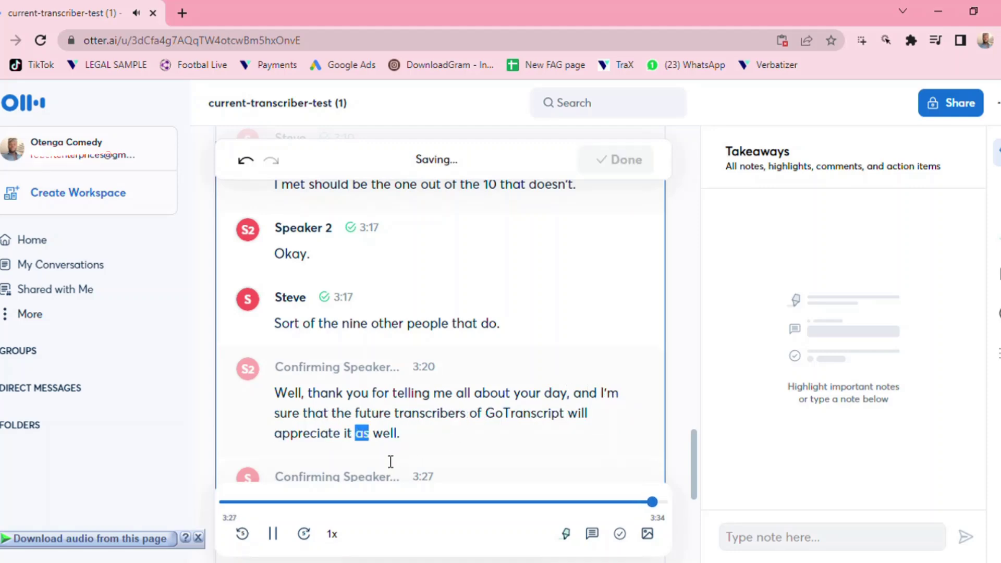
Tag the speaker of the closing 3:27 passage as Speaker 3 and replay that passage.
scroll(359, 313, up, 1)
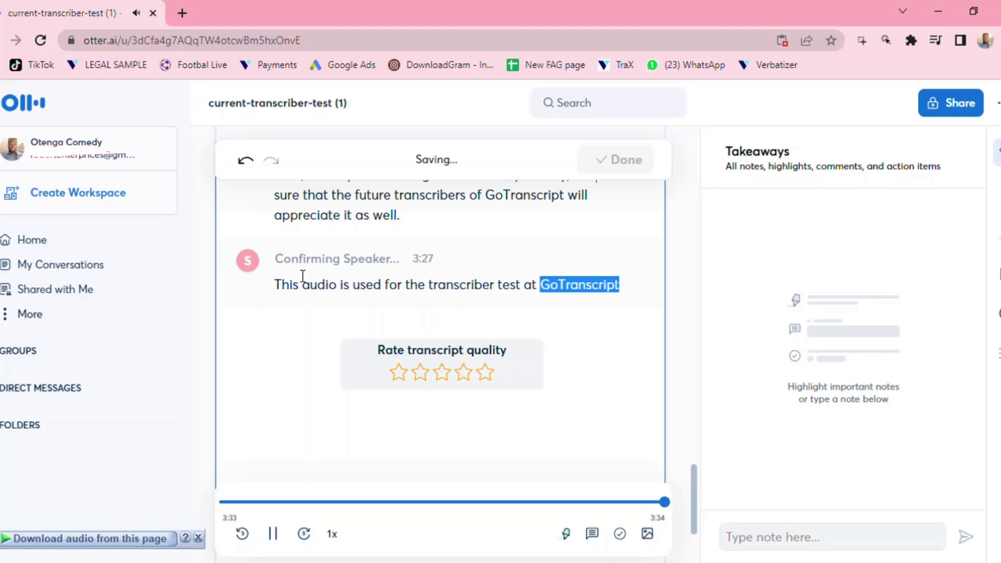
click(246, 265)
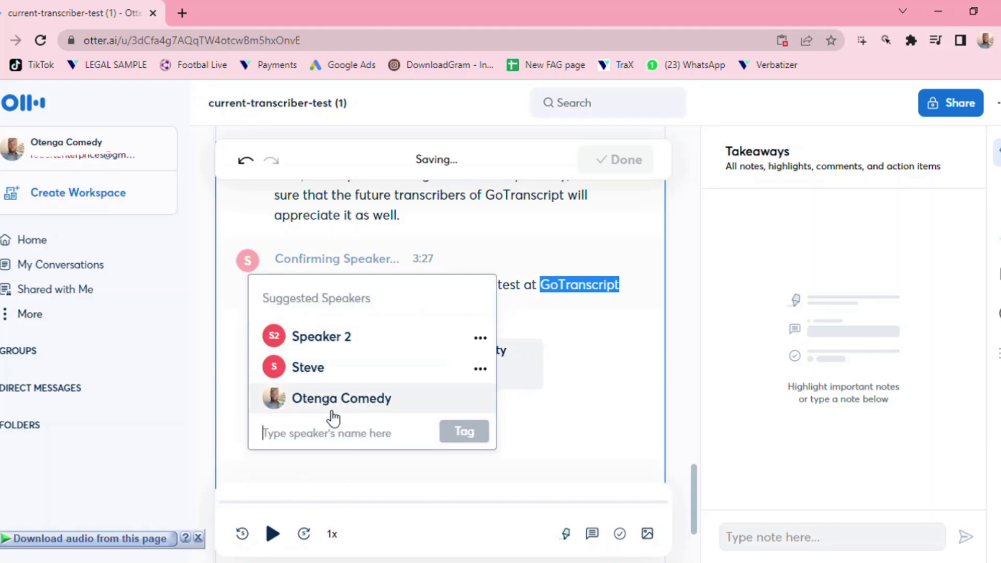
text(Sp)
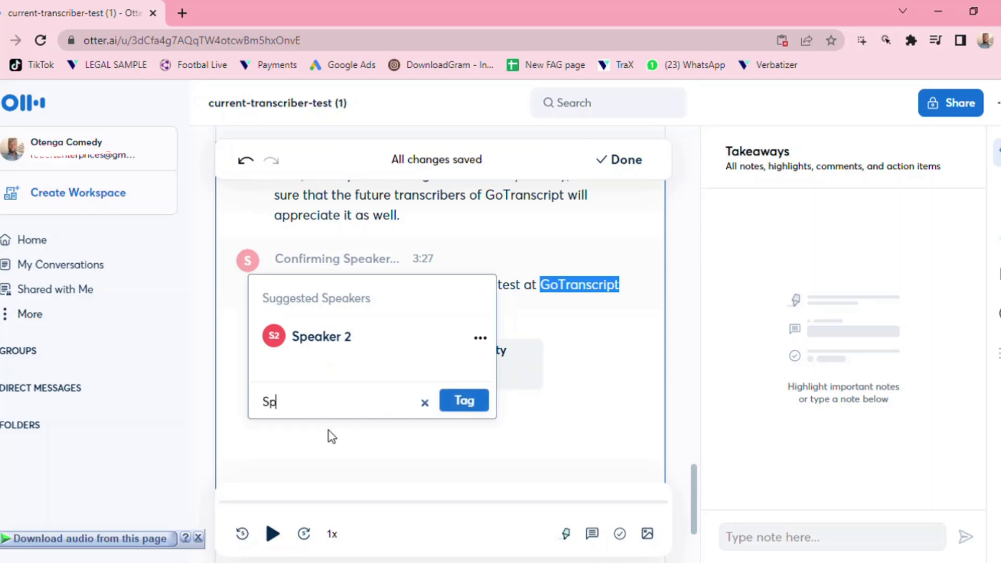
text(earker)
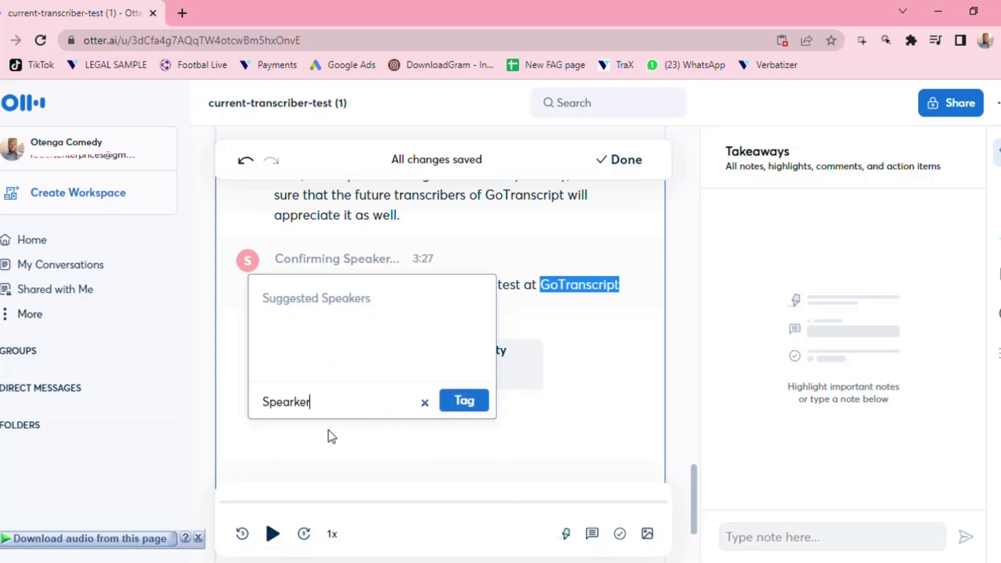
text( 3)
click(300, 409)
key(BackSpace)
click(464, 408)
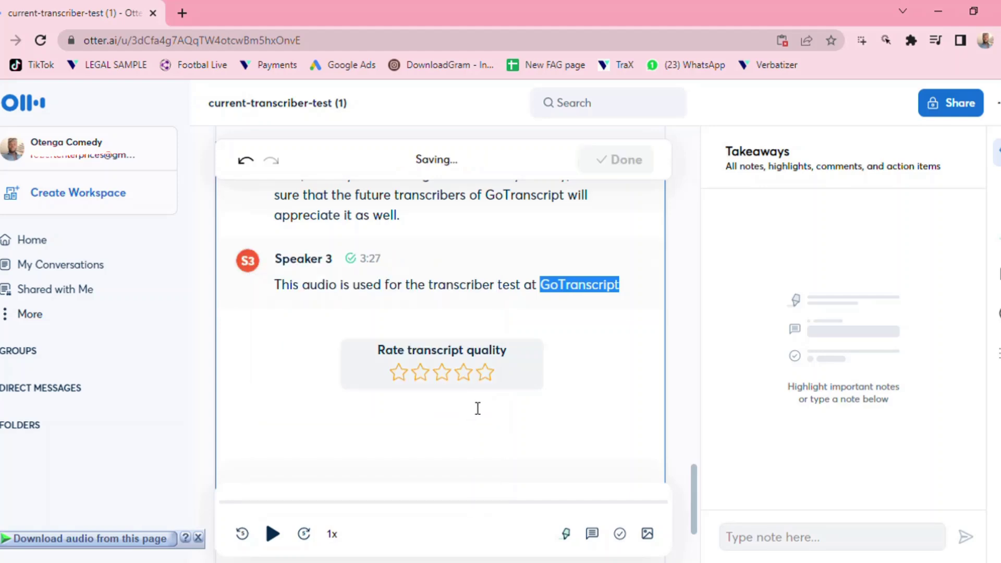
click(286, 288)
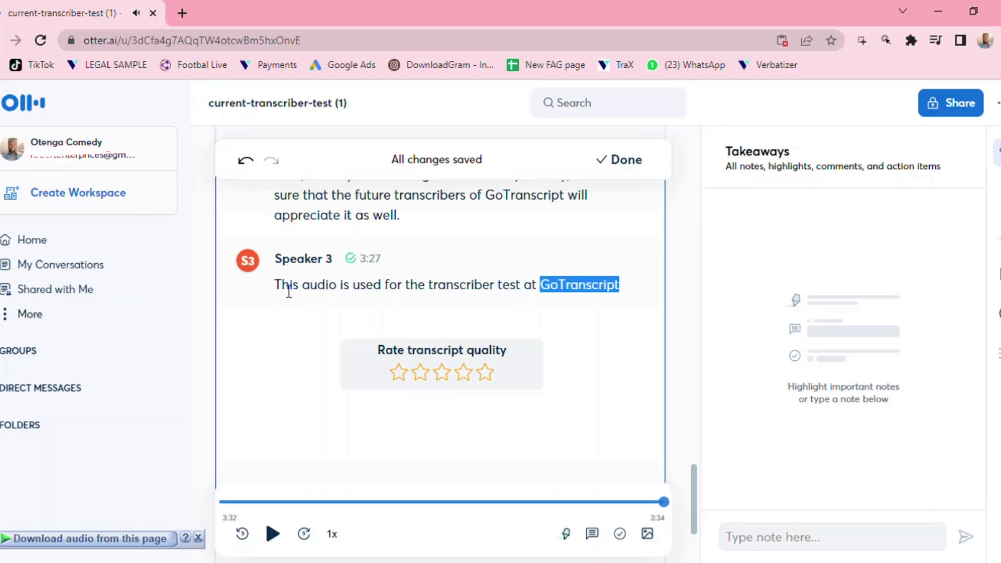
Switch to the GoTranscript test page in the other browser window and look over the transcript in its editor.
key(alt+Tab)
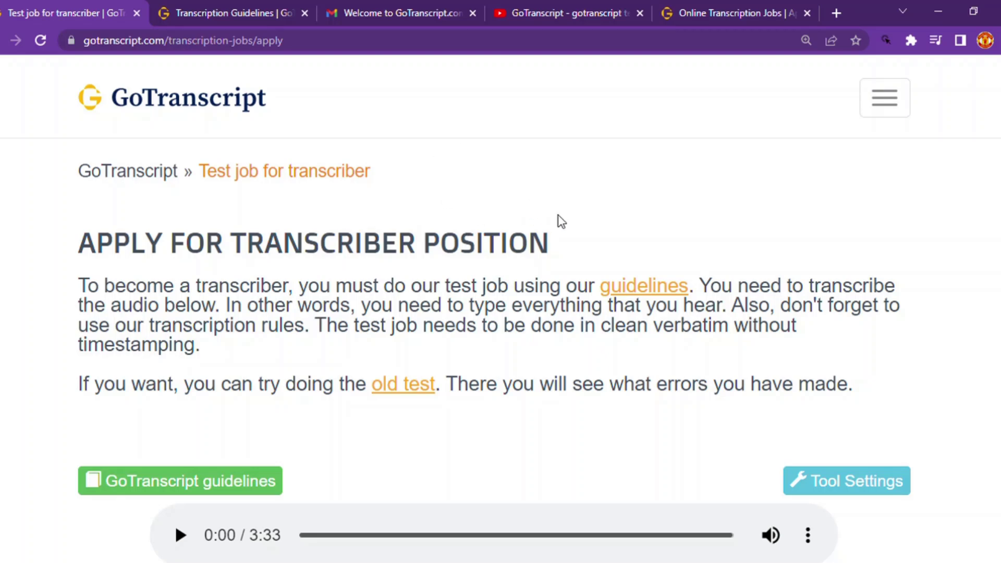
scroll(580, 252, down, 5)
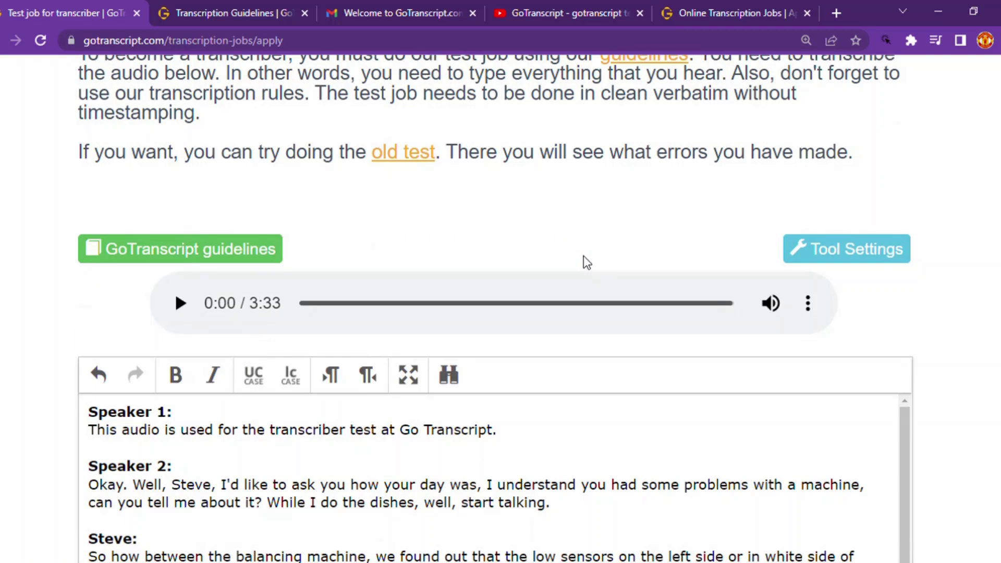
scroll(589, 266, down, 3)
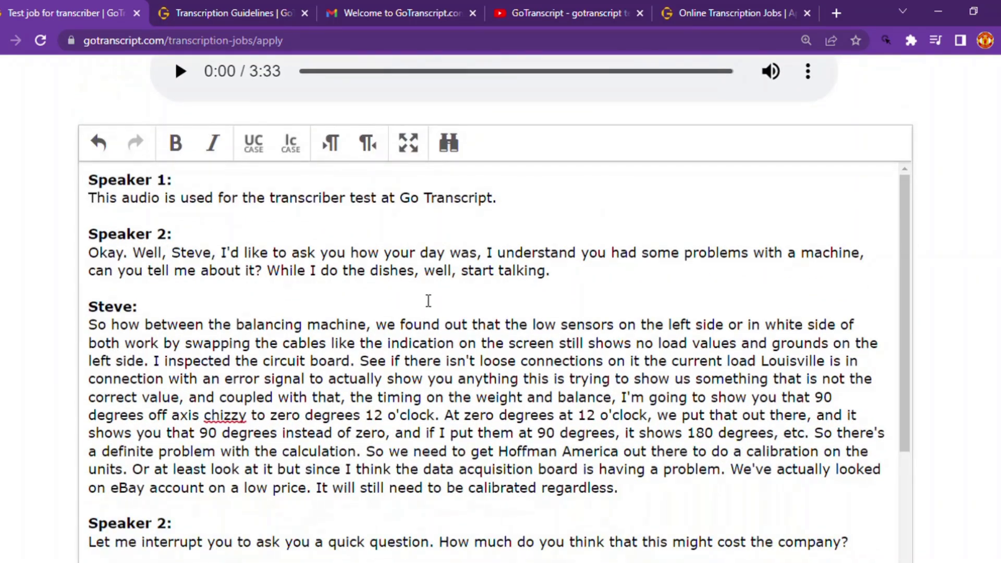
scroll(483, 374, up, 4)
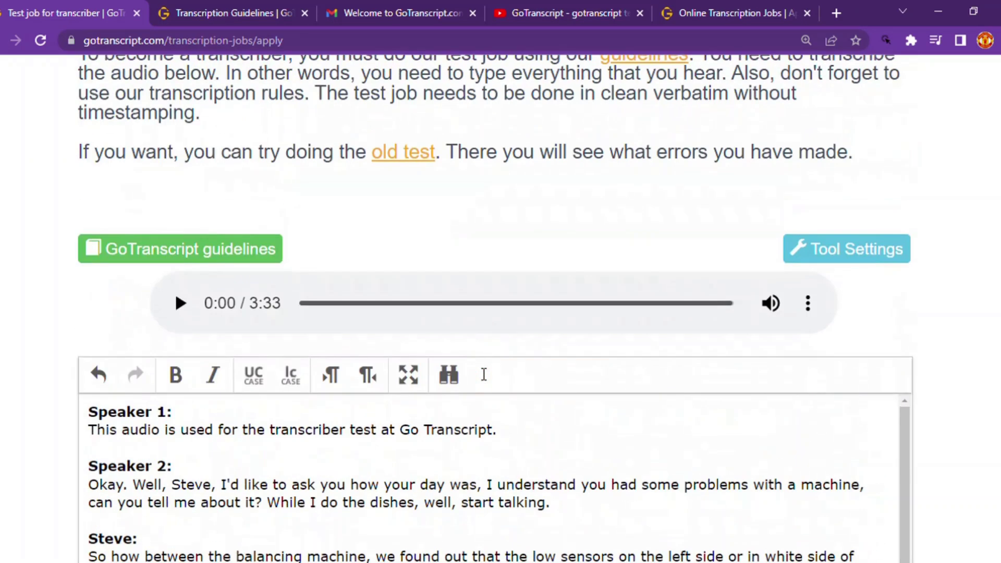
scroll(486, 381, down, 1)
scroll(488, 401, down, 1)
scroll(483, 411, up, 1)
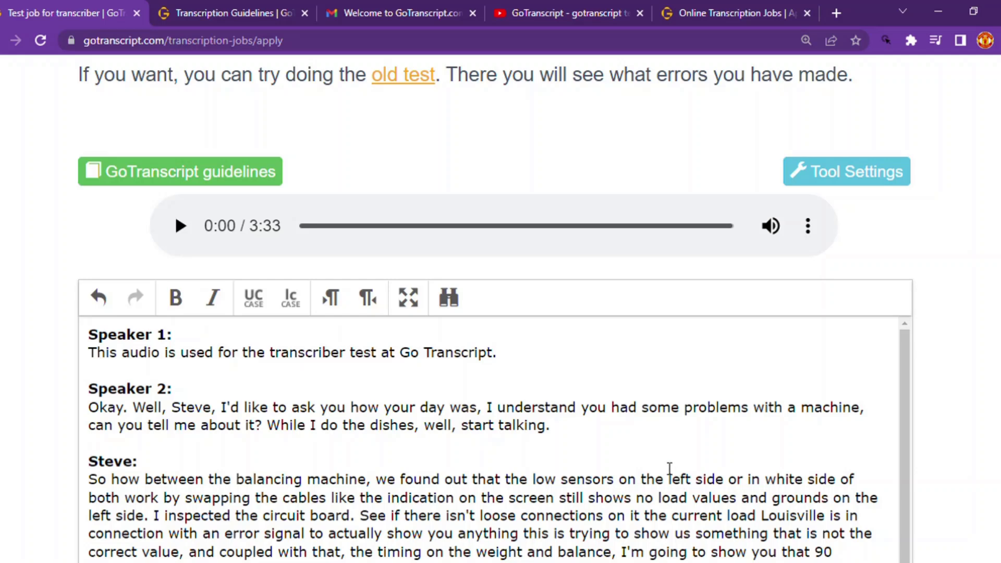
Play the test audio from the start, skip to about 1:06 and check the transcript down to its end.
click(180, 225)
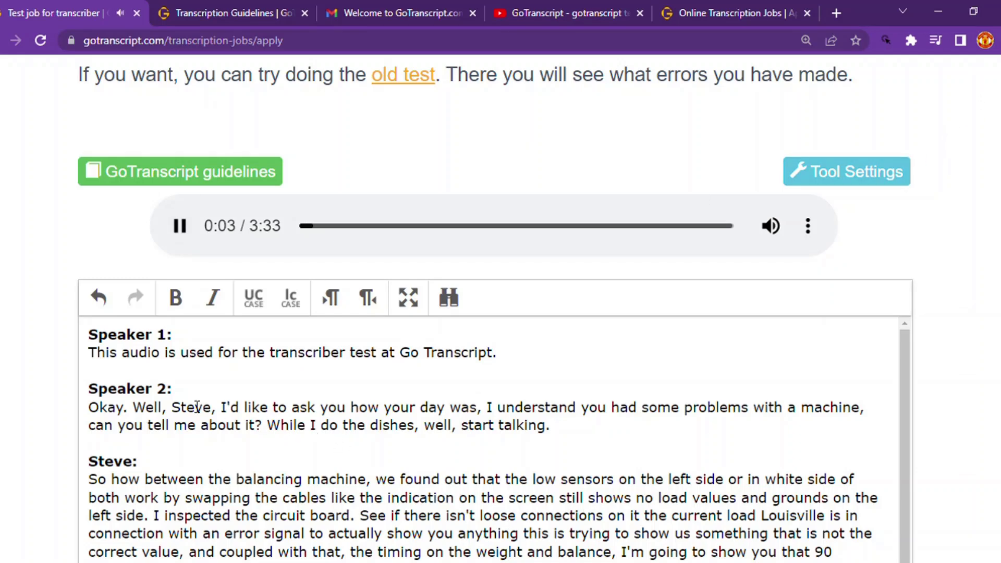
scroll(277, 411, down, 2)
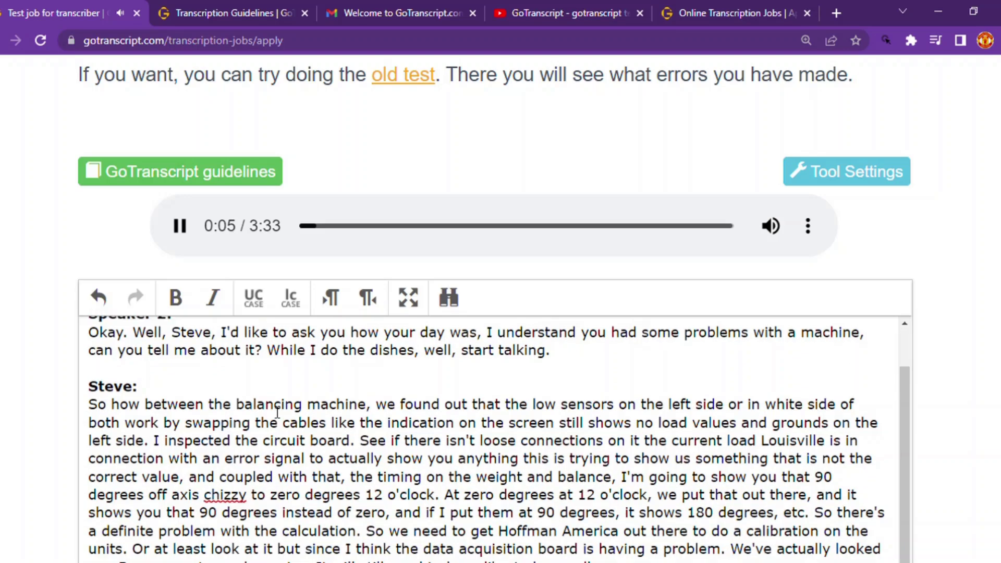
scroll(280, 412, up, 2)
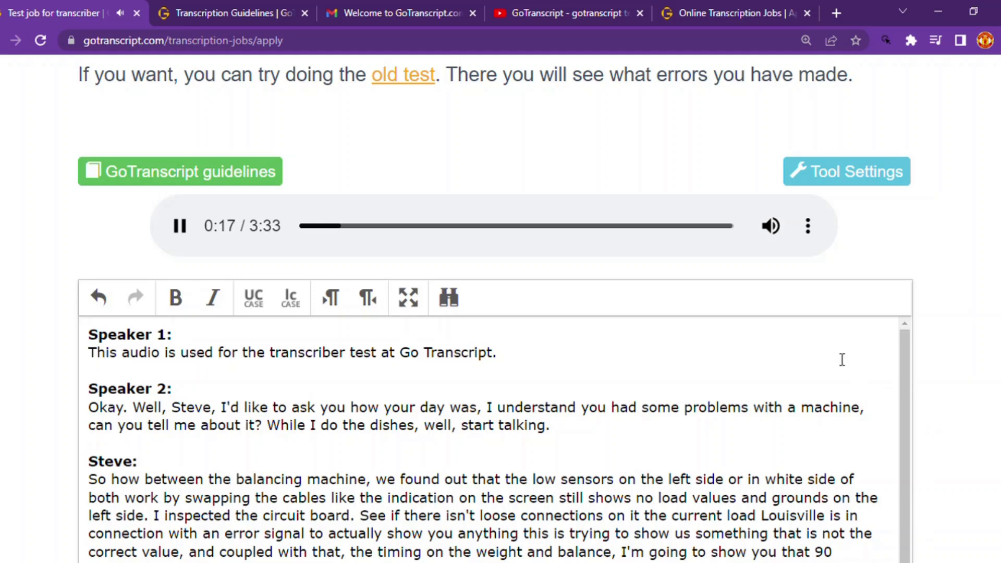
click(437, 226)
scroll(557, 358, down, 2)
scroll(558, 358, down, 8)
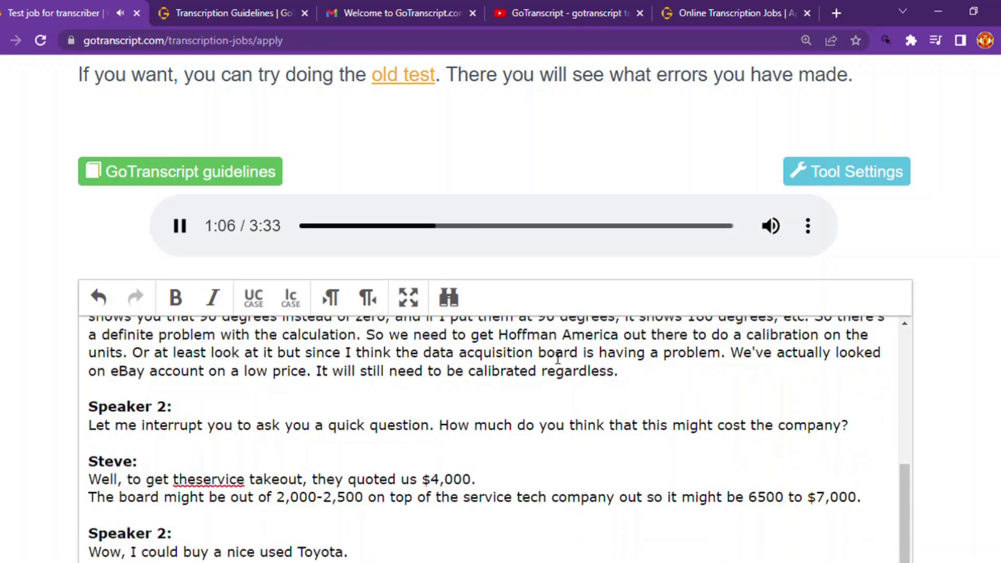
scroll(556, 344, down, 2)
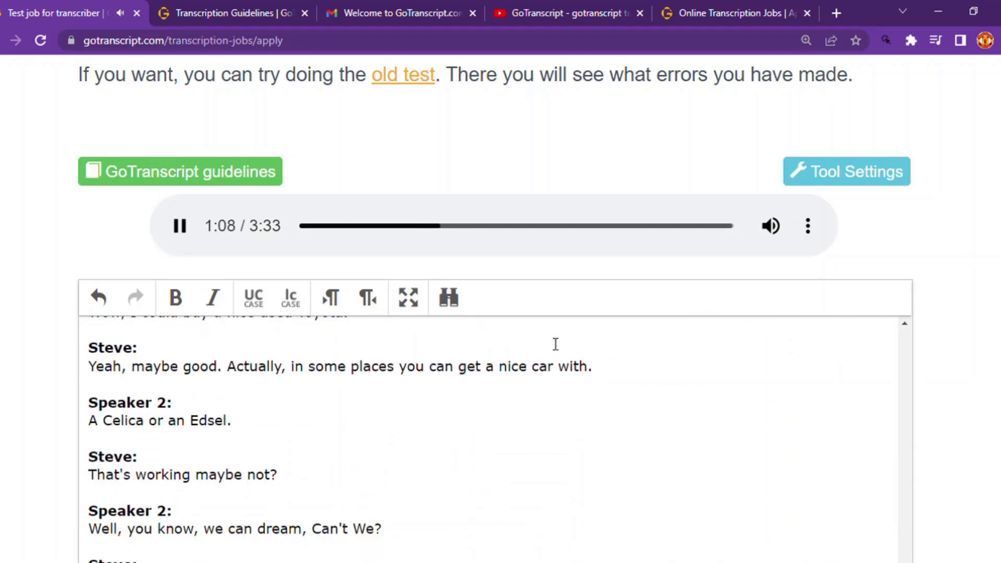
scroll(574, 367, down, 3)
scroll(574, 368, down, 3)
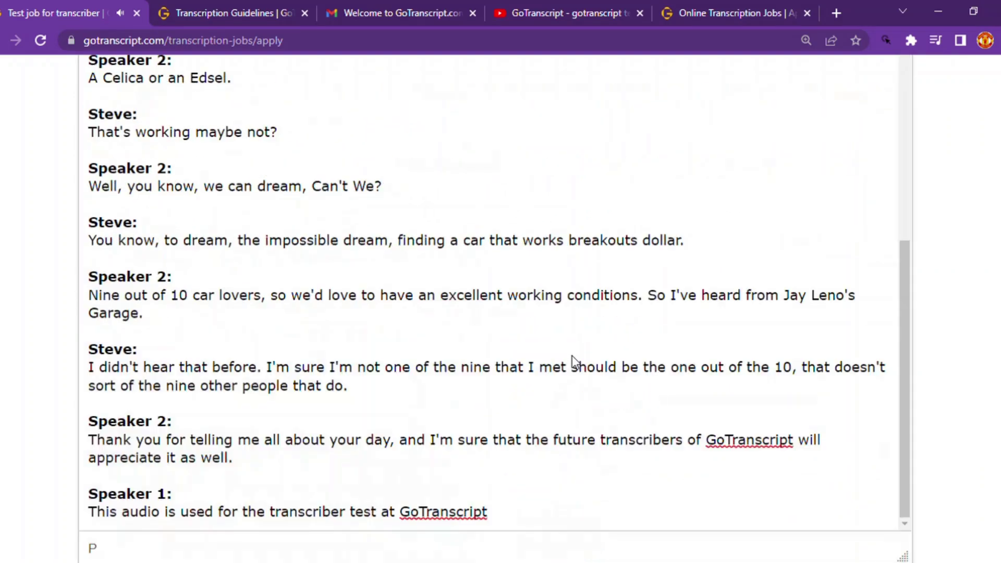
scroll(588, 342, up, 8)
Skip the test audio to about 3:12 and check the closing passages of the transcript against it.
click(689, 303)
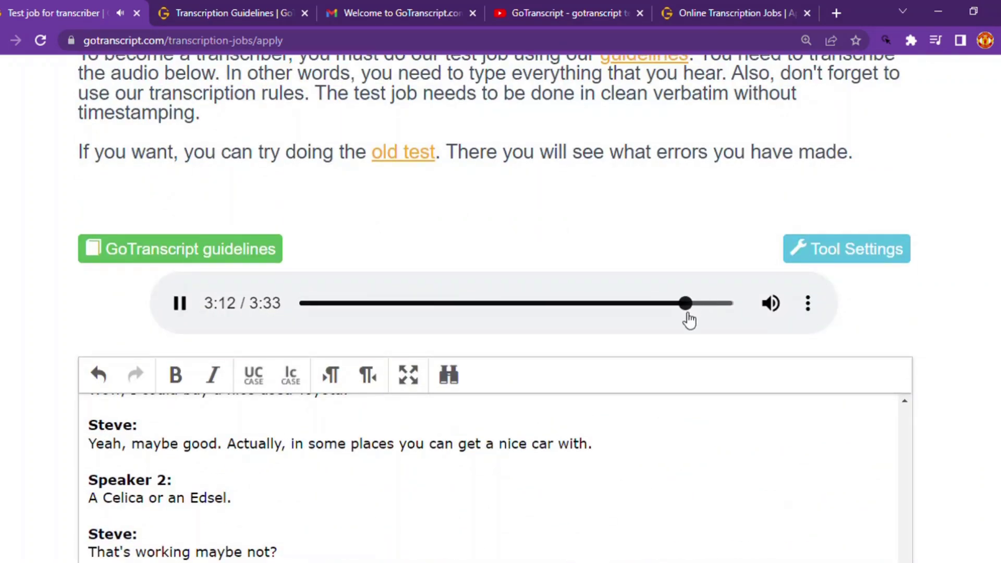
scroll(636, 410, down, 10)
scroll(633, 414, up, 2)
scroll(627, 393, down, 1)
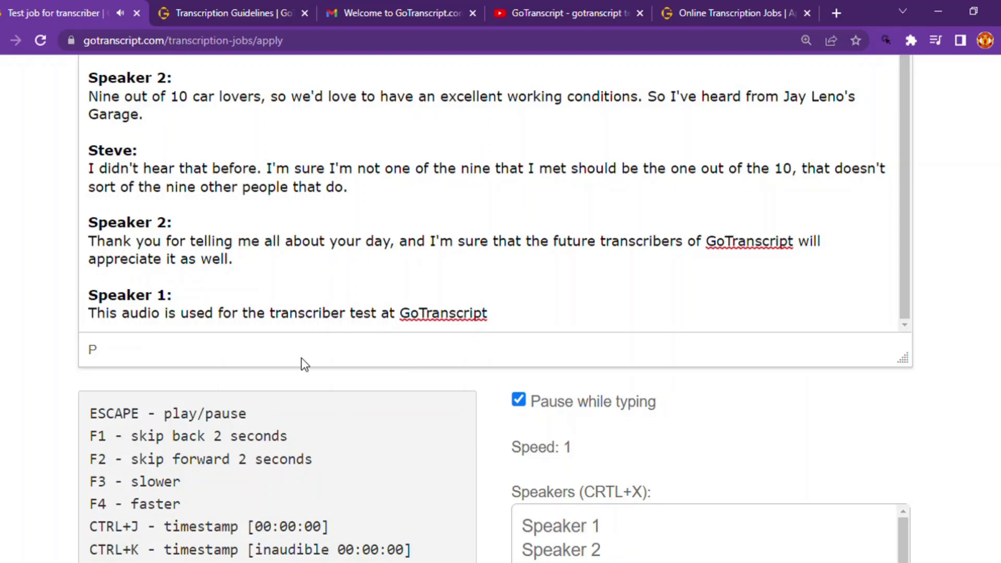
scroll(409, 259, up, 2)
scroll(410, 260, up, 10)
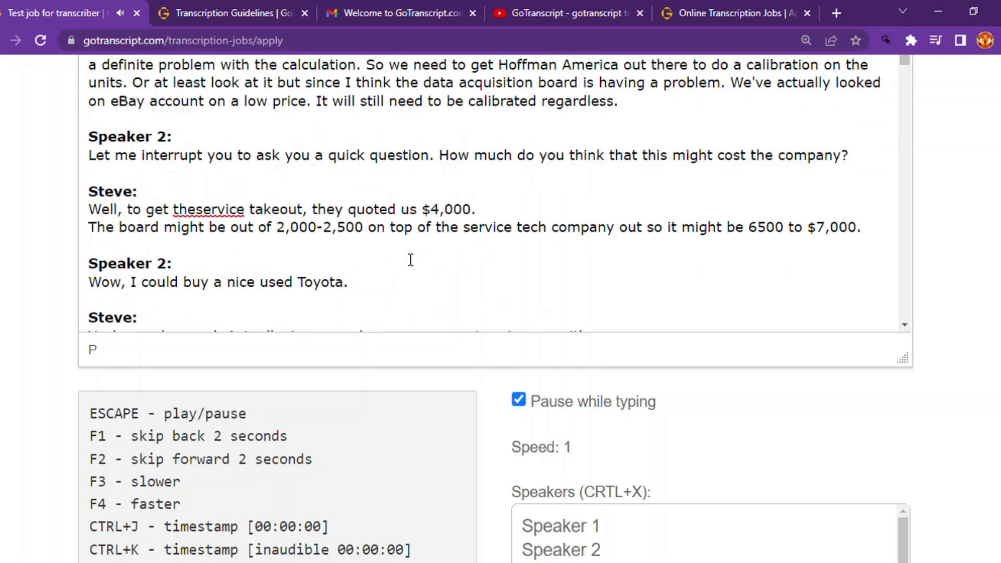
scroll(410, 259, down, 12)
scroll(410, 259, up, 2)
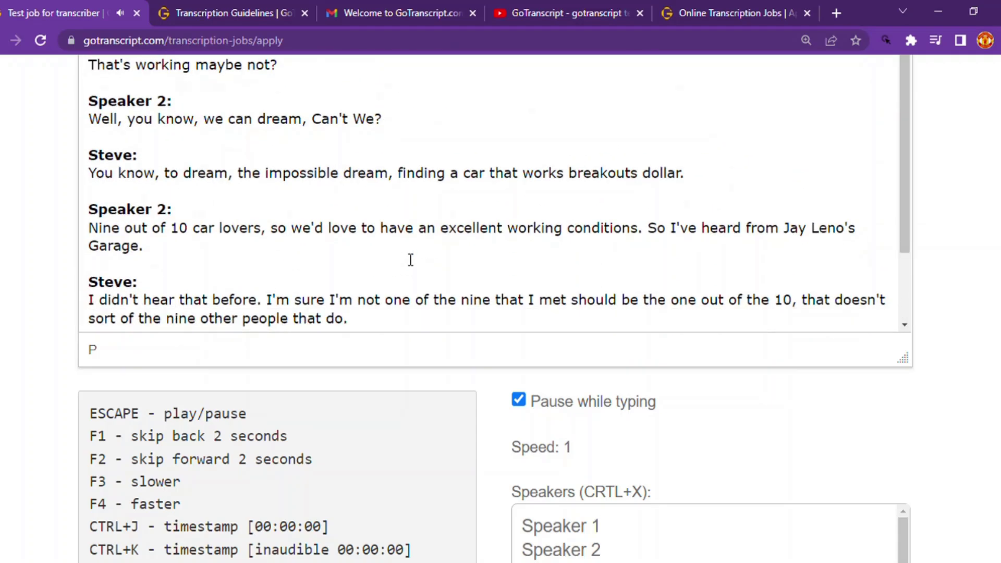
scroll(411, 259, down, 2)
scroll(410, 260, down, 3)
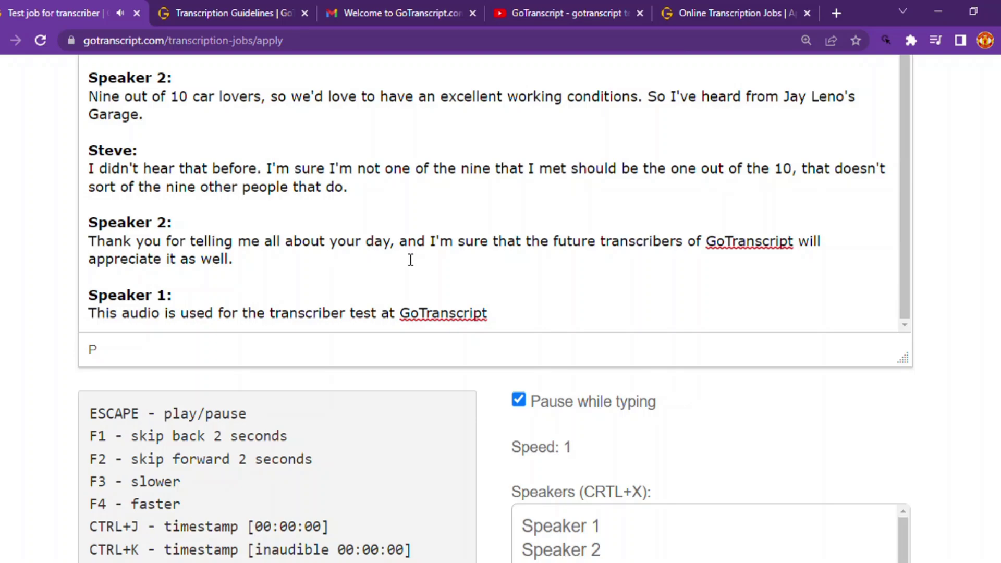
Examine the shortcut list, the speaker list and the text templates below the transcript editor.
scroll(370, 287, down, 3)
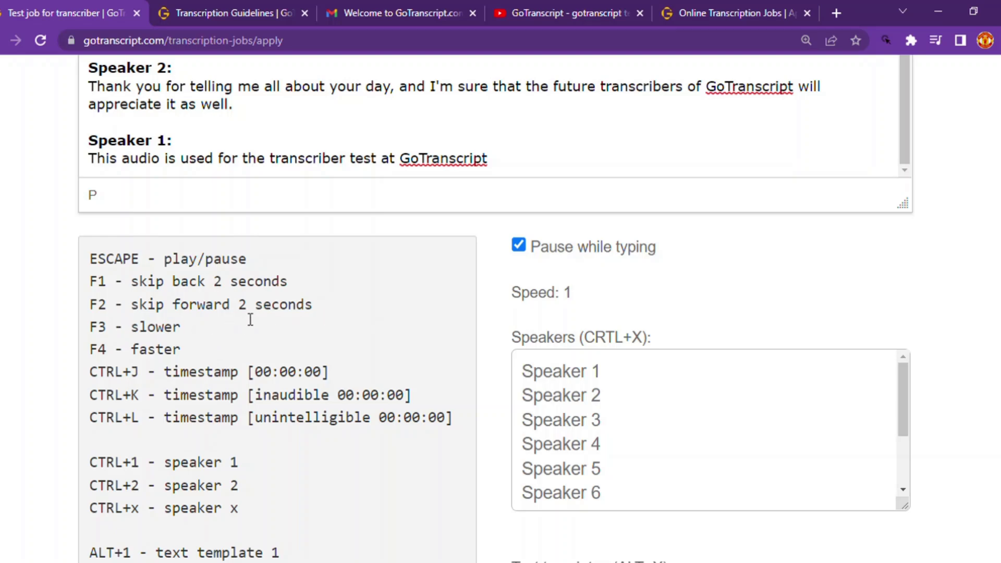
scroll(307, 412, down, 4)
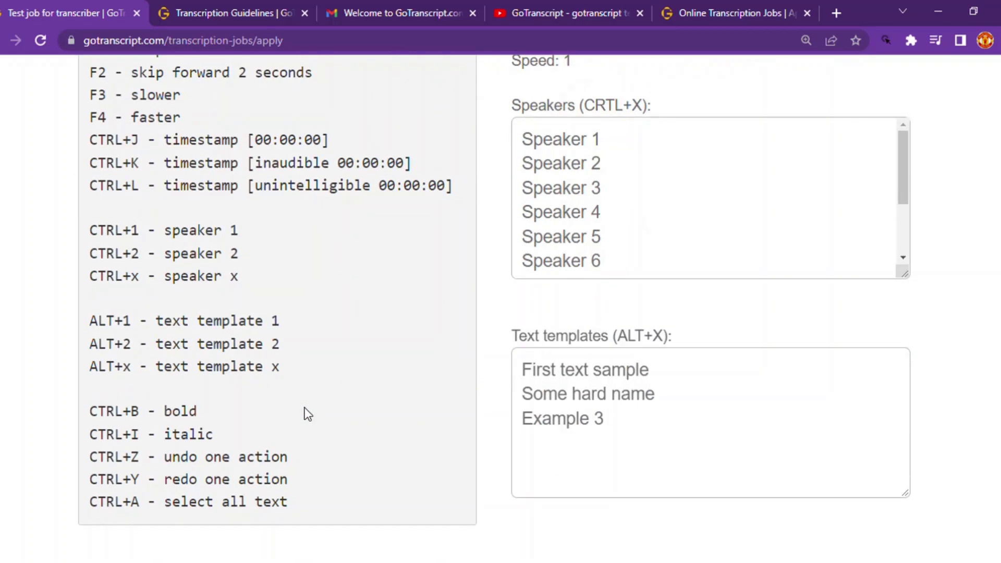
scroll(311, 392, up, 4)
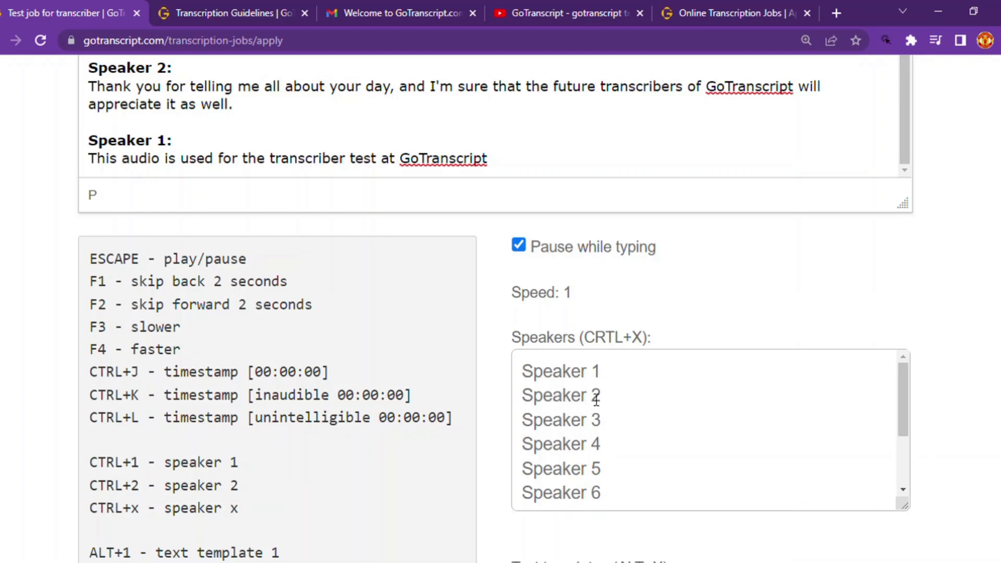
Read the note about the reviewing process and send the completed test for review.
scroll(641, 401, down, 10)
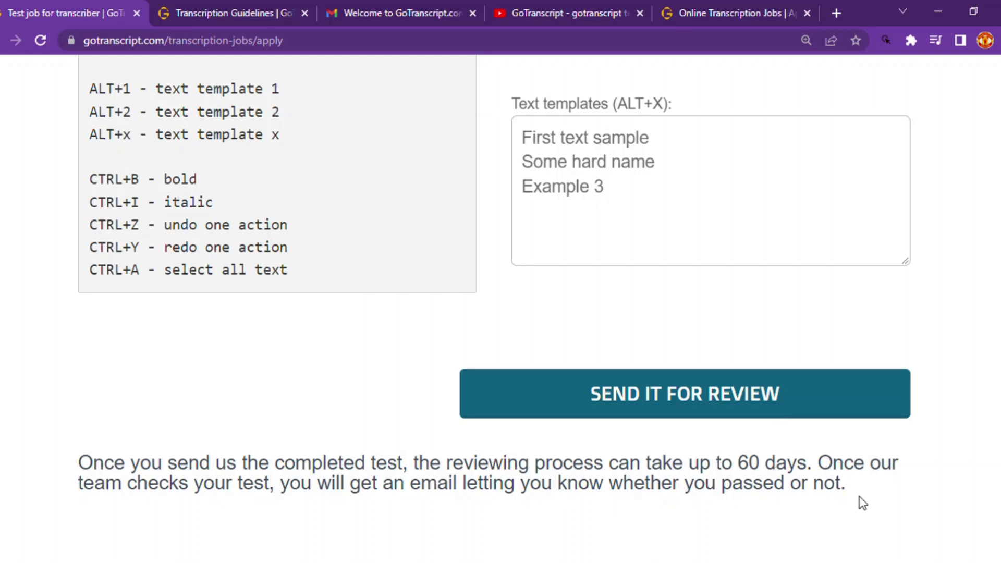
scroll(861, 496, down, 3)
scroll(861, 496, up, 3)
click(746, 398)
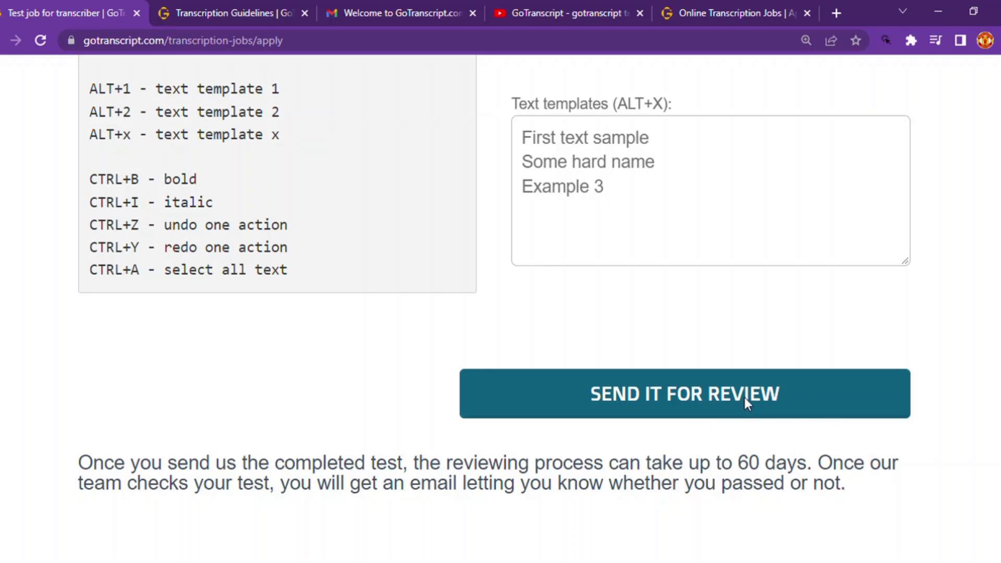